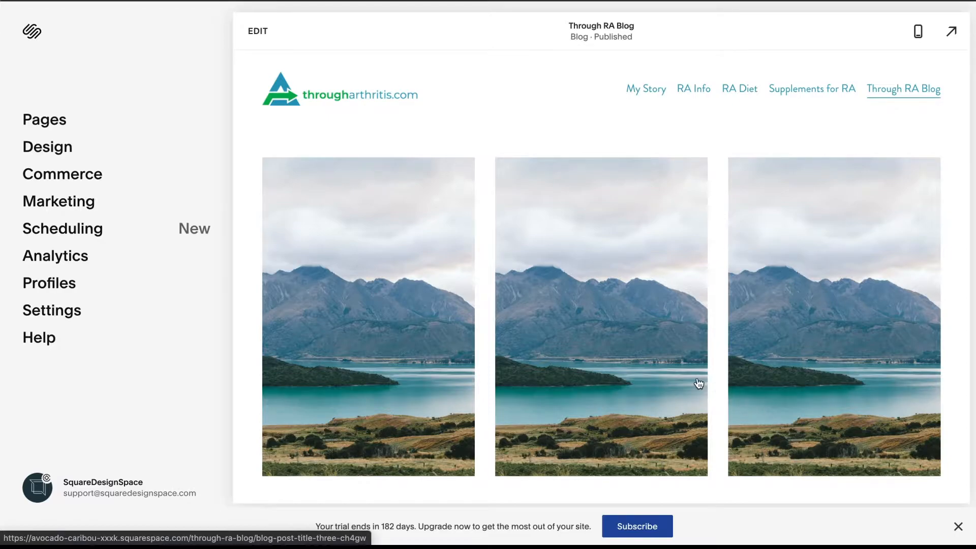
# Step: Examine the account and bio fields for adding a basic author under the site's permissions, and leave without saving an author
pyautogui.click(57, 315)
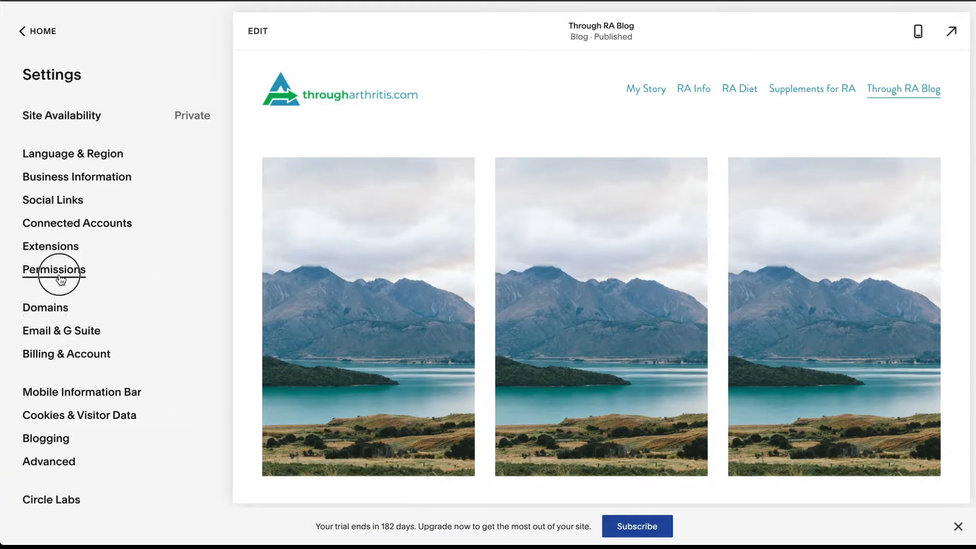
pyautogui.click(59, 275)
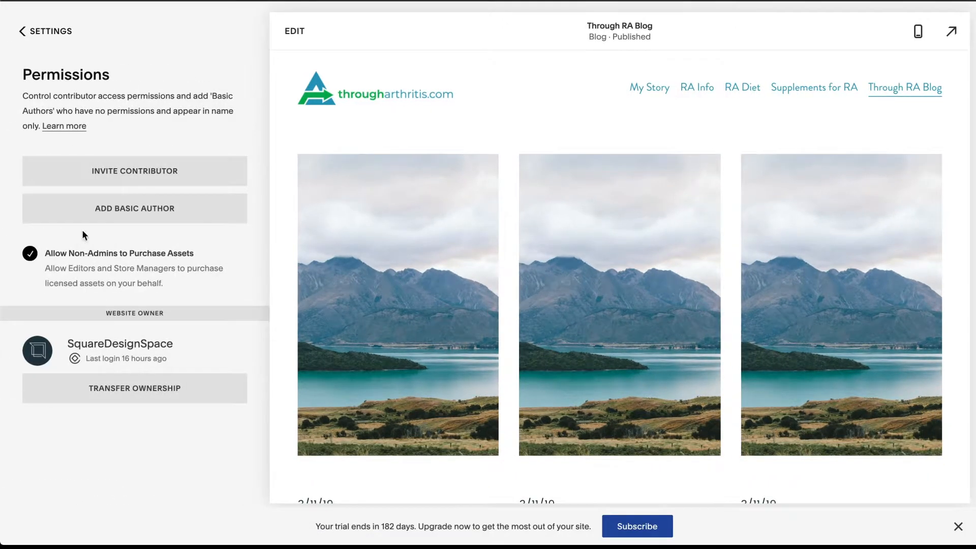
pyautogui.click(132, 216)
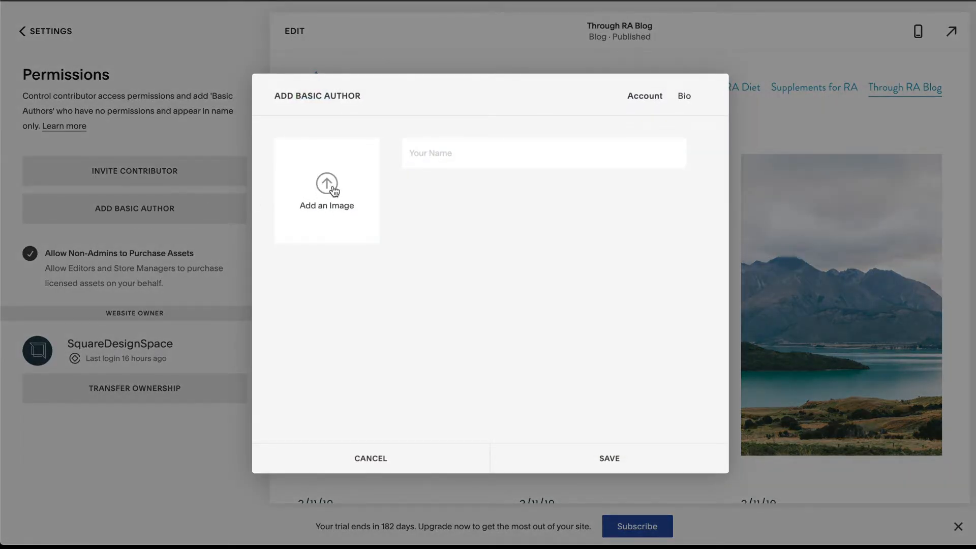
pyautogui.click(464, 153)
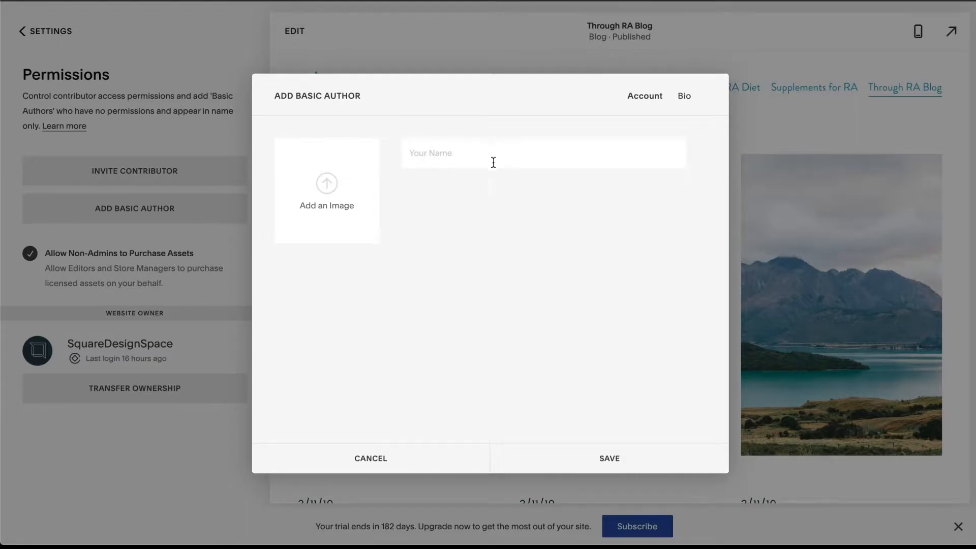
pyautogui.click(682, 96)
pyautogui.click(321, 172)
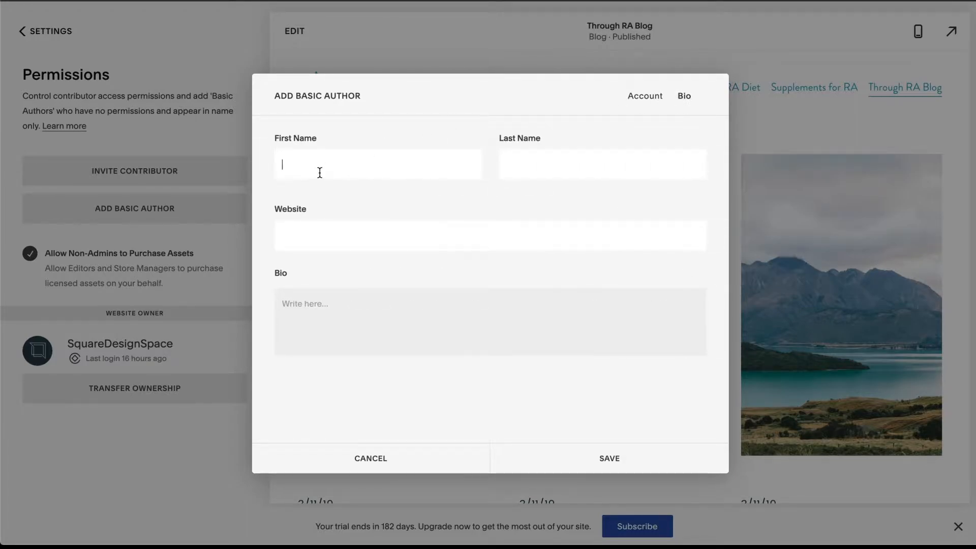
pyautogui.click(369, 249)
pyautogui.click(307, 305)
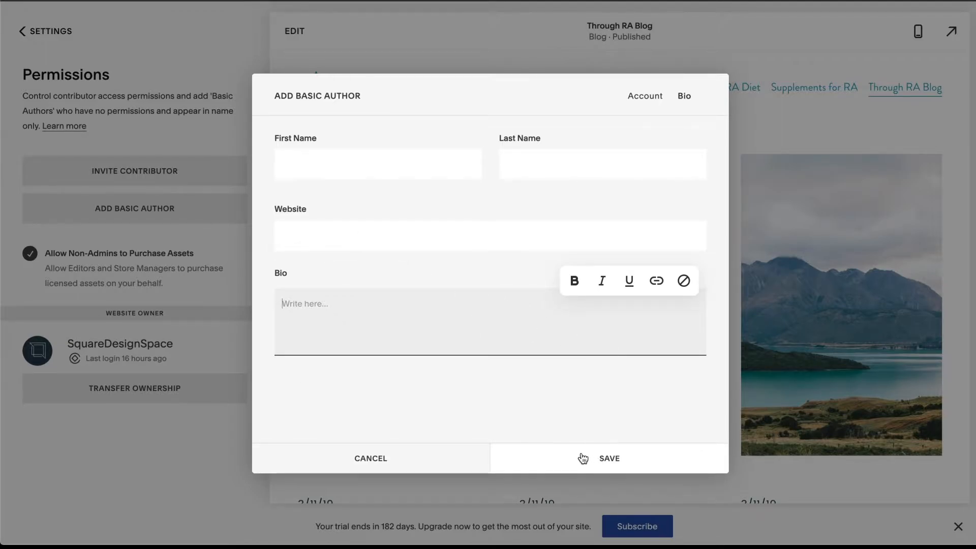
pyautogui.click(655, 98)
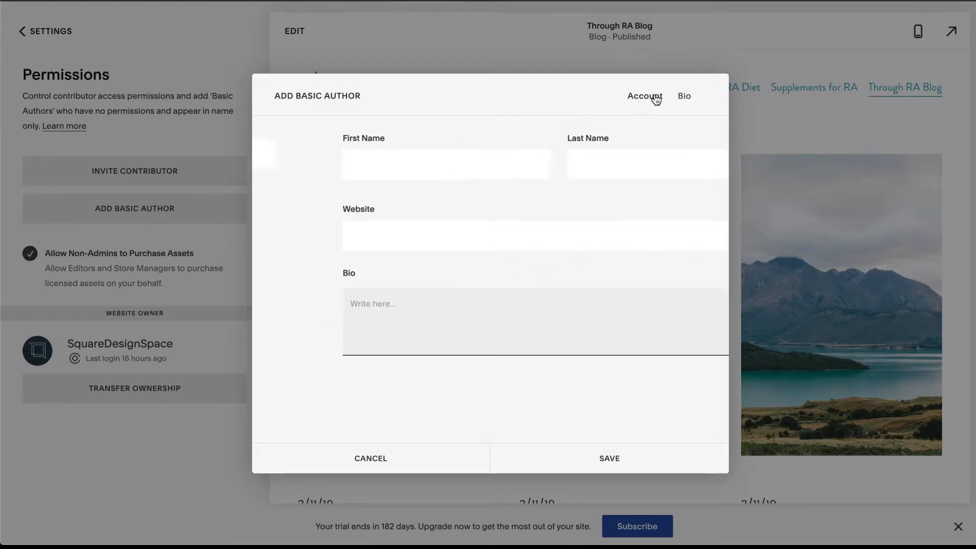
pyautogui.click(375, 462)
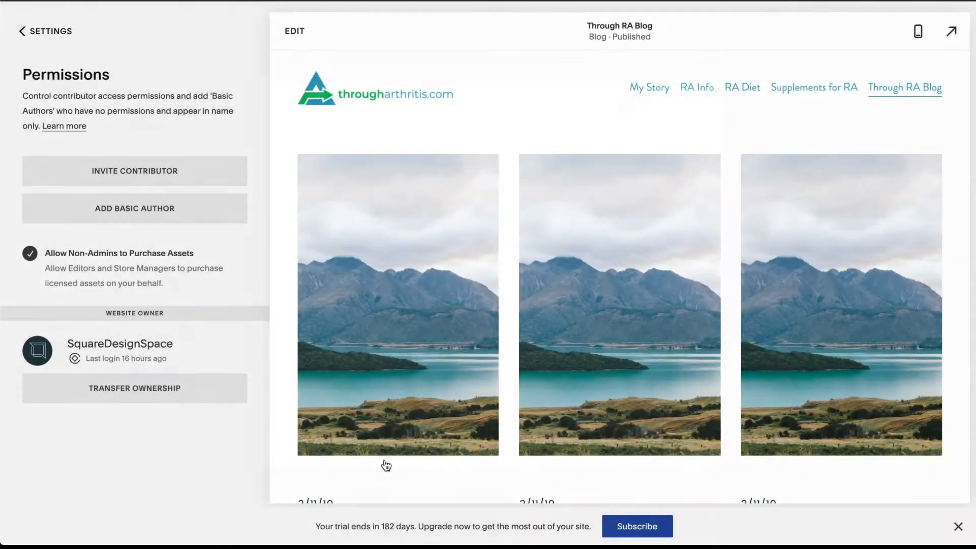
pyautogui.click(50, 37)
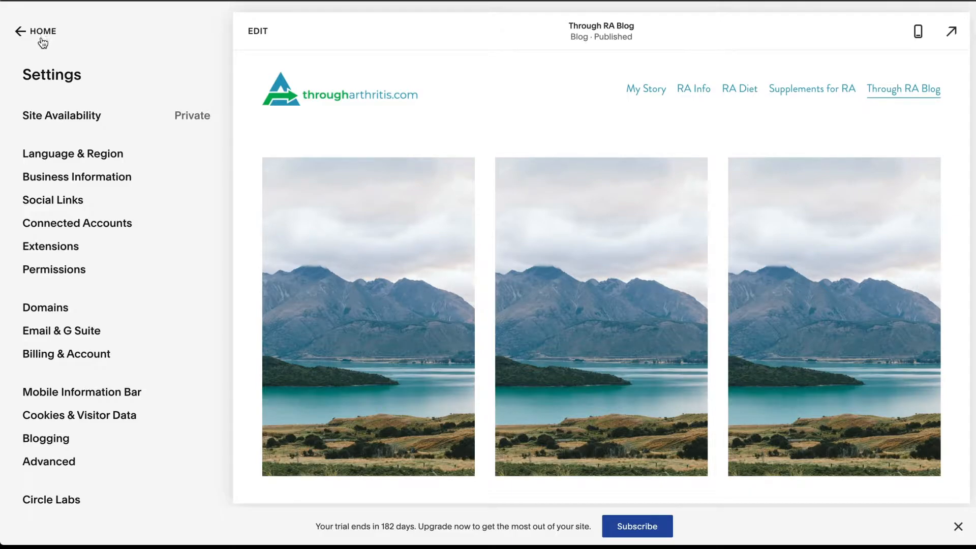
pyautogui.click(43, 36)
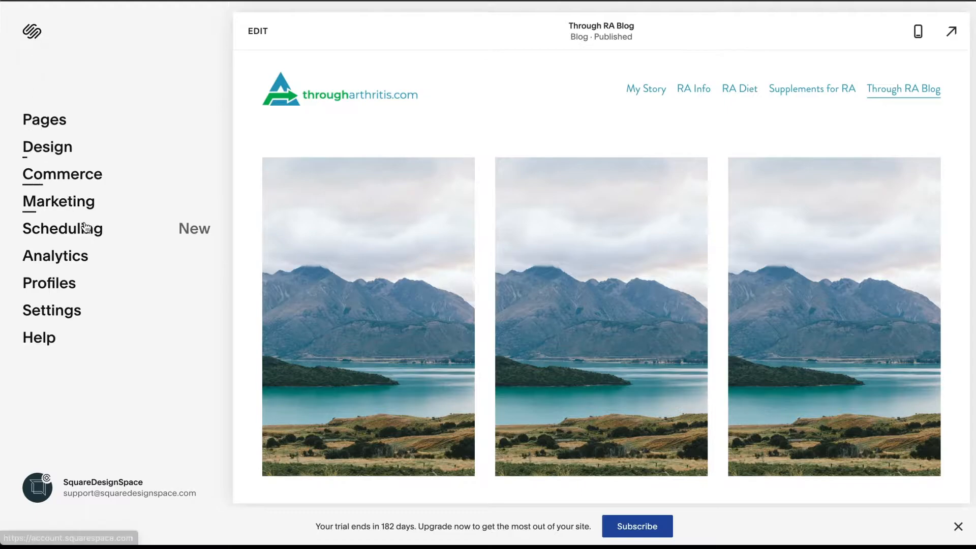
# Step: Enable comments globally in the site's blogging settings after consulting the help on the post URL format
pyautogui.click(62, 311)
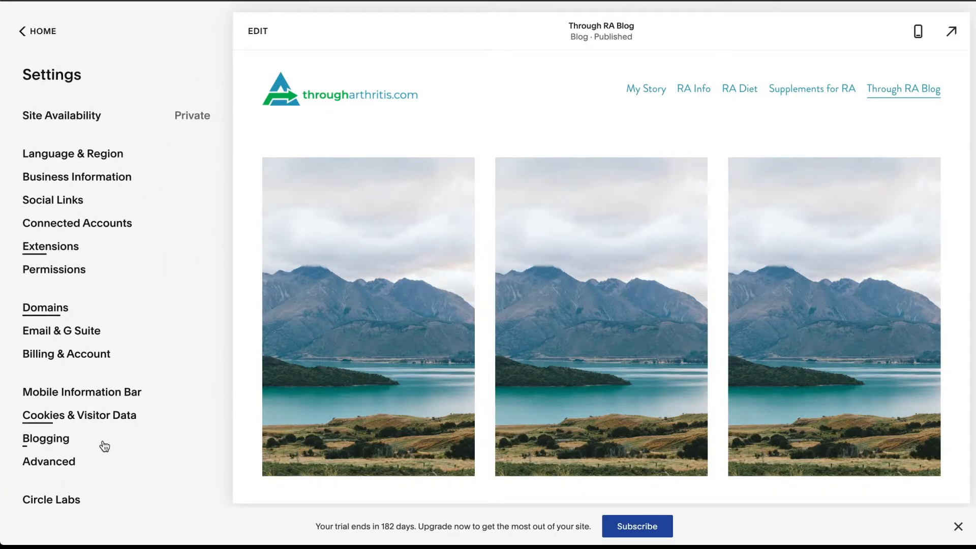
pyautogui.click(38, 442)
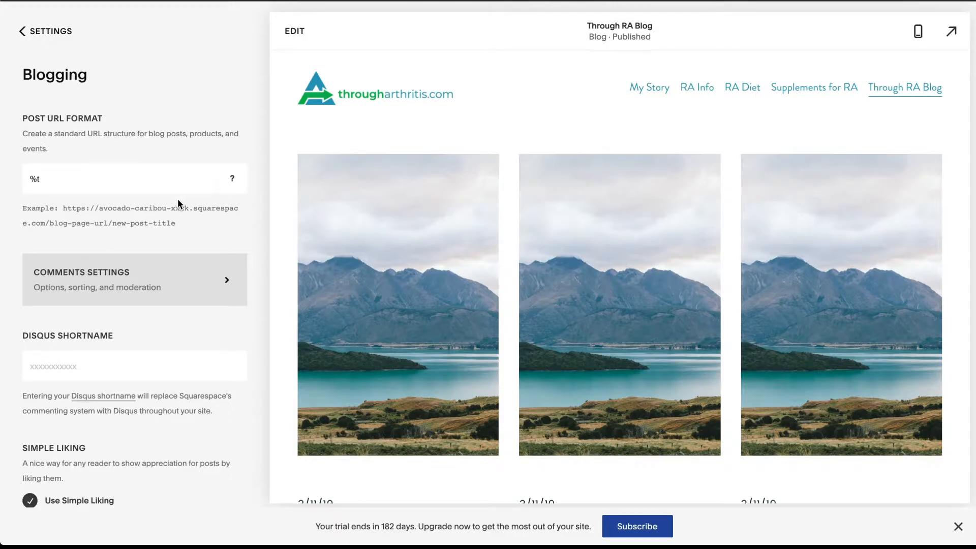
pyautogui.click(232, 180)
pyautogui.click(181, 288)
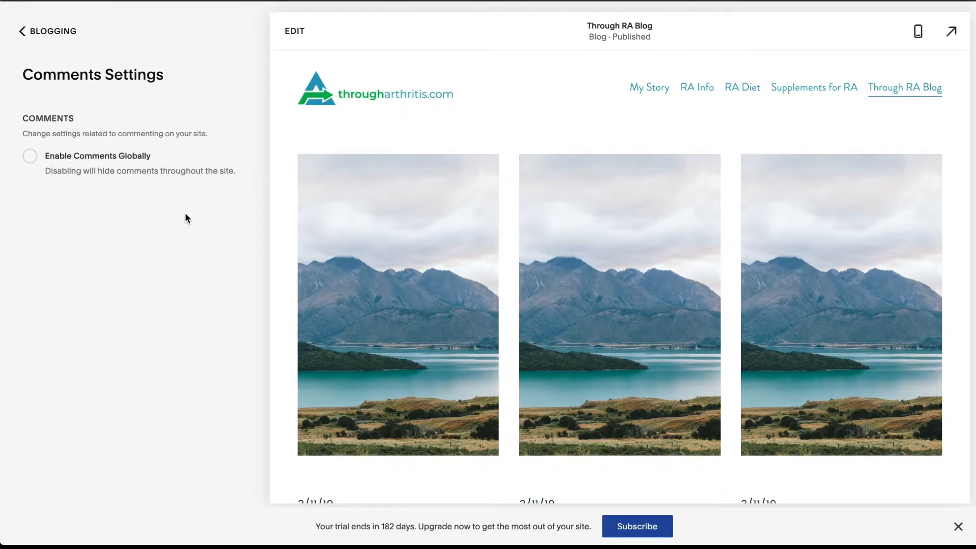
pyautogui.click(29, 156)
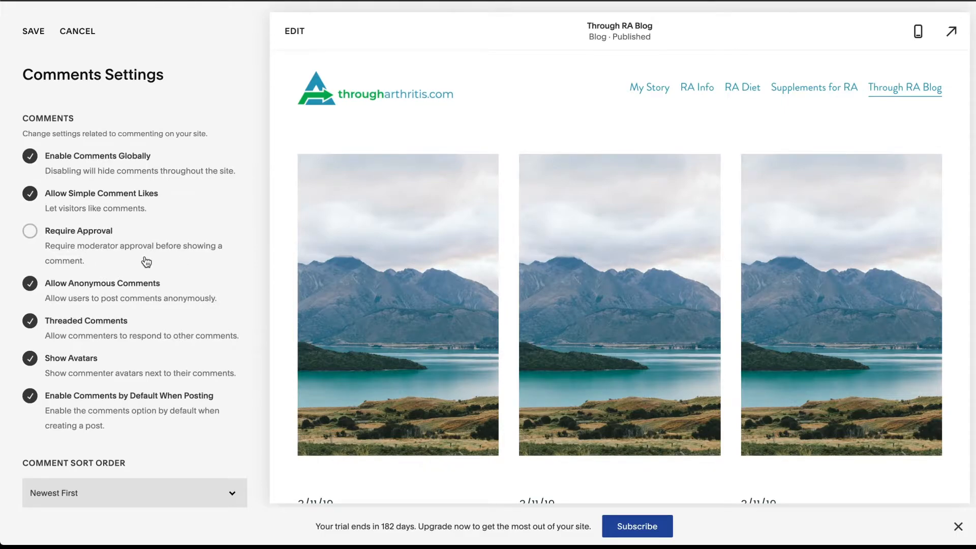
# Step: Examine the comment options, the available sort orders and the range of the auto-disable default, keeping Newest First and Never
pyautogui.scroll(-3, 146, 260)
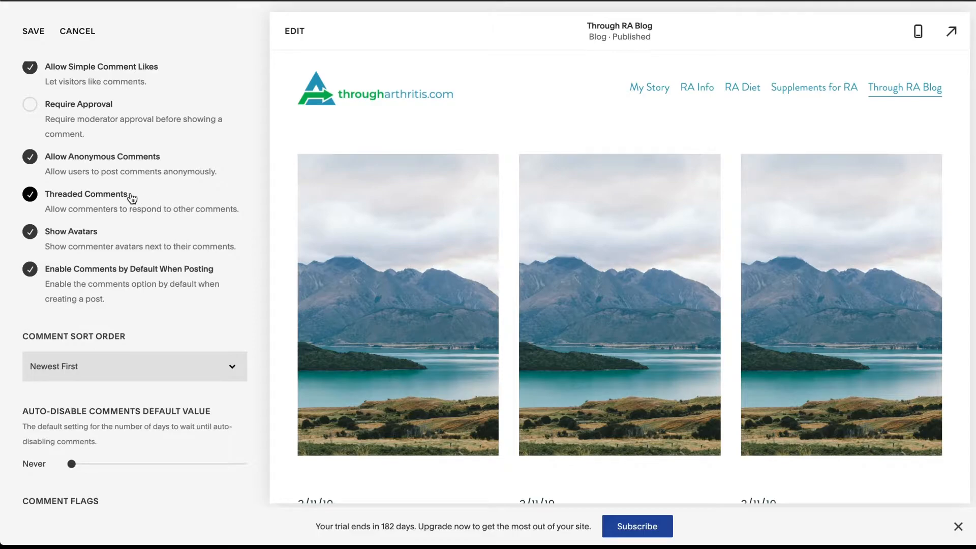
pyautogui.scroll(-2, 135, 251)
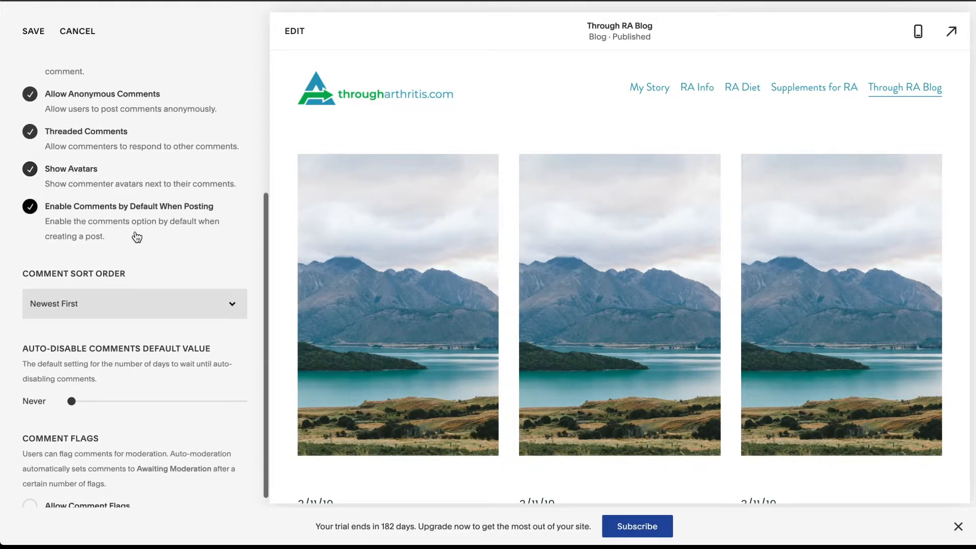
pyautogui.scroll(-1, 185, 242)
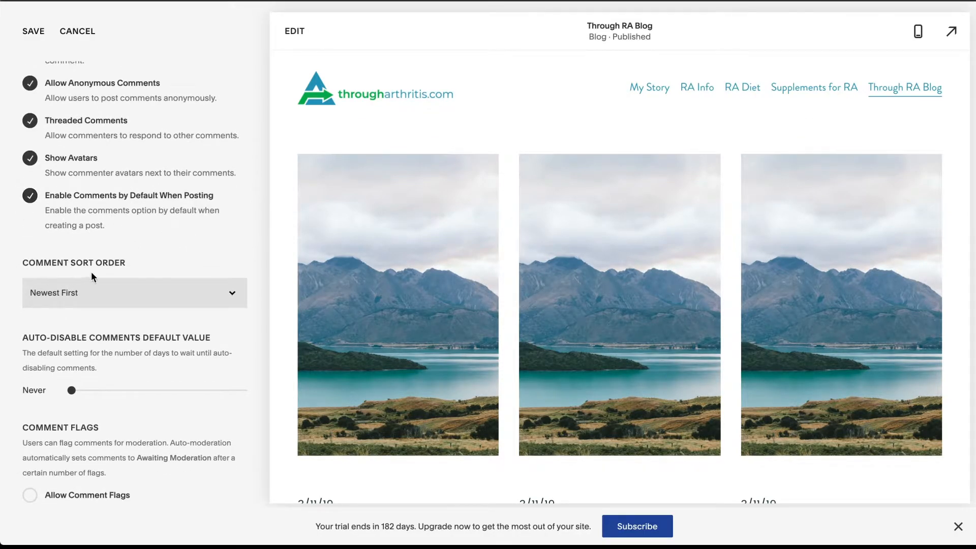
pyautogui.click(152, 292)
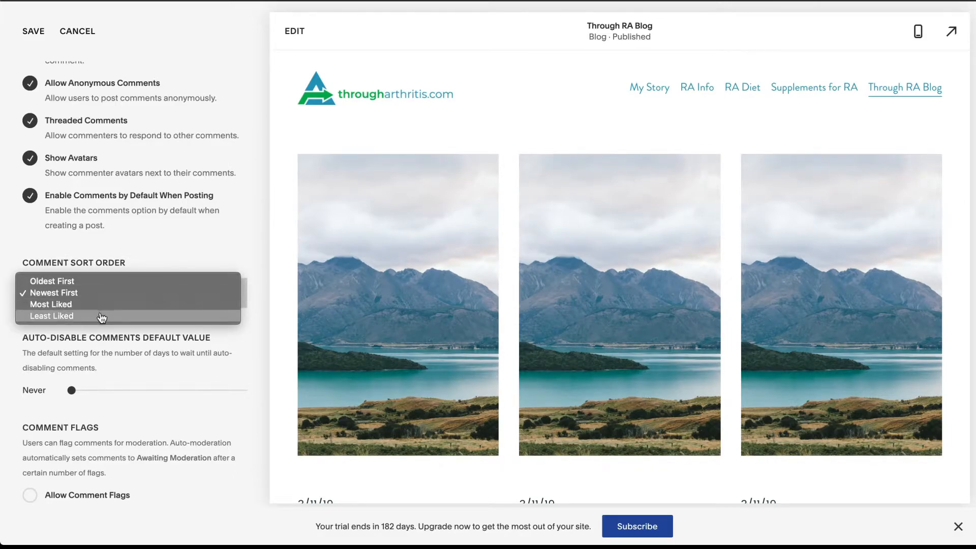
pyautogui.click(189, 250)
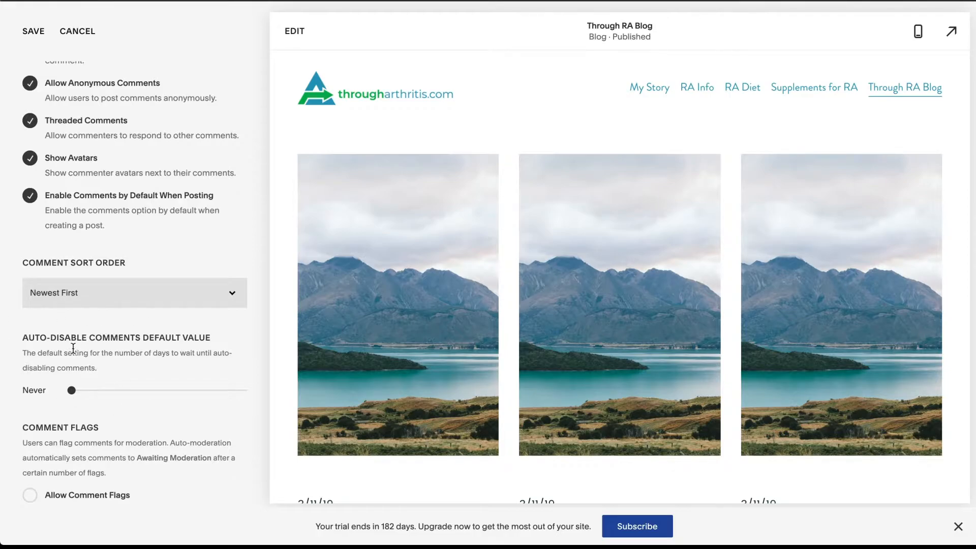
pyautogui.moveTo(71, 390); pyautogui.dragTo(273, 388)
pyautogui.moveTo(272, 387); pyautogui.dragTo(12, 390)
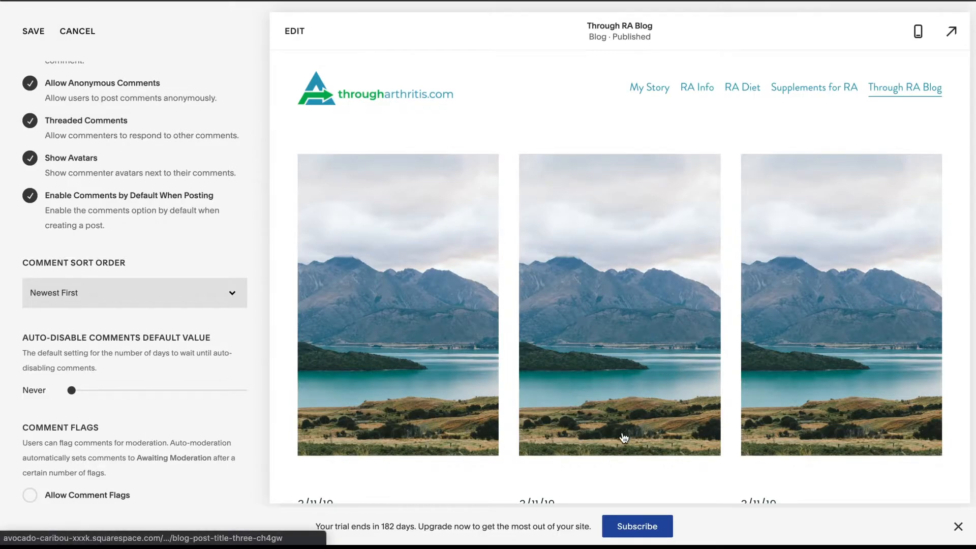
# Step: Try allowing comment flags with a threshold of 3 flags, and switch comment flags back off
pyautogui.click(31, 498)
pyautogui.scroll(-1, 118, 476)
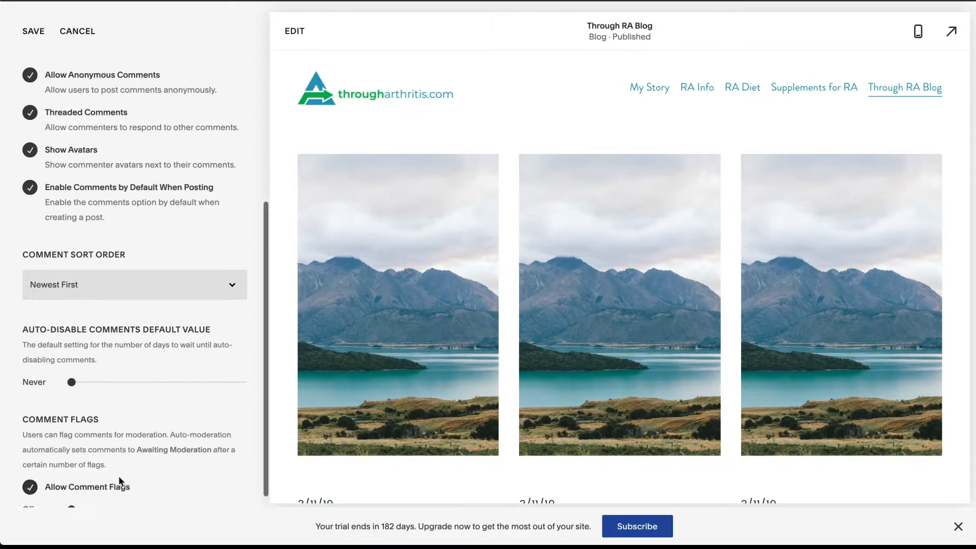
pyautogui.moveTo(72, 494); pyautogui.dragTo(96, 494)
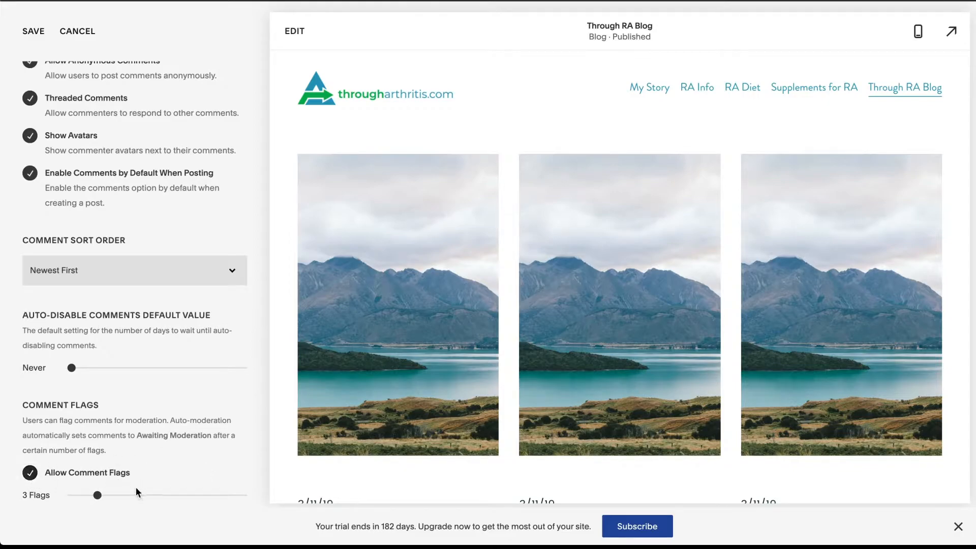
pyautogui.click(29, 474)
pyautogui.scroll(4, 143, 418)
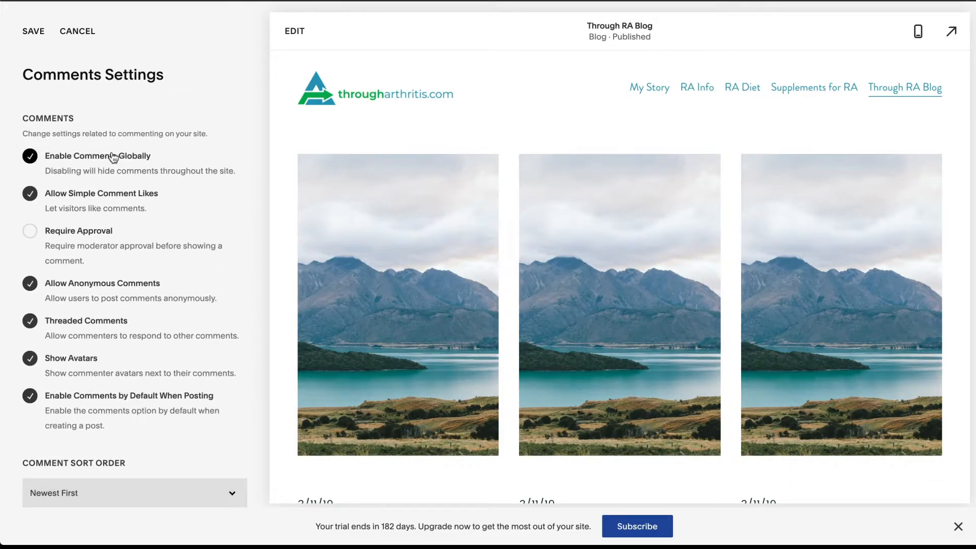
# Step: Save the comments settings and visit the site's comment moderation area
pyautogui.click(32, 34)
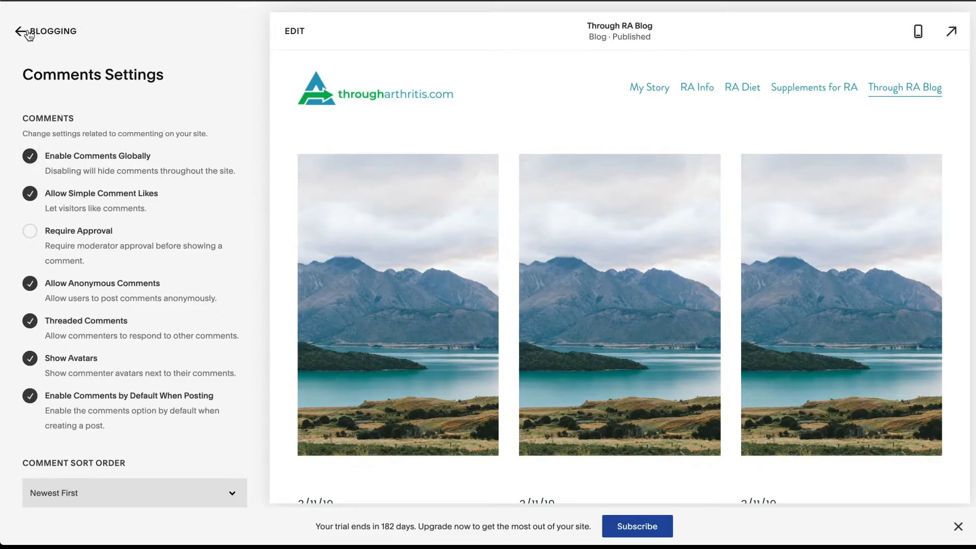
pyautogui.click(30, 35)
pyautogui.click(30, 35)
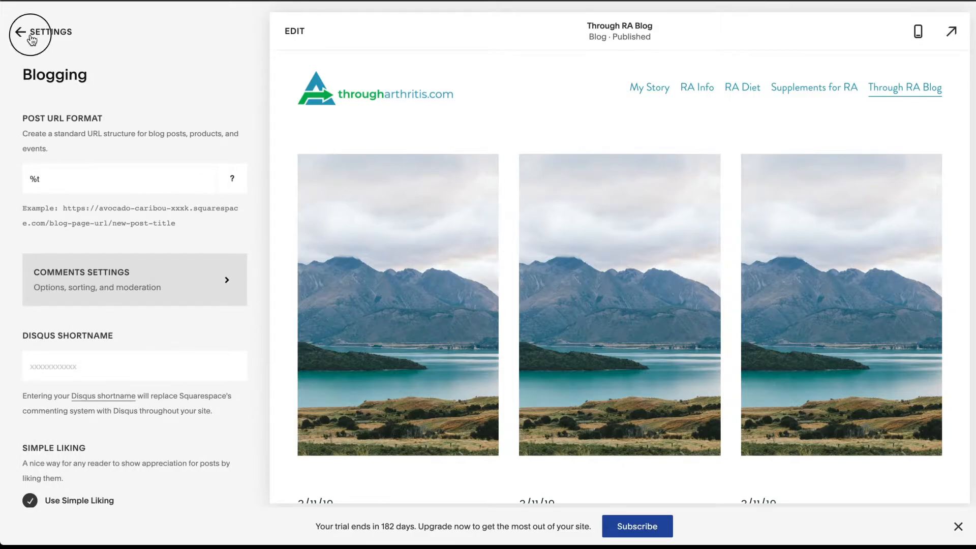
pyautogui.click(31, 39)
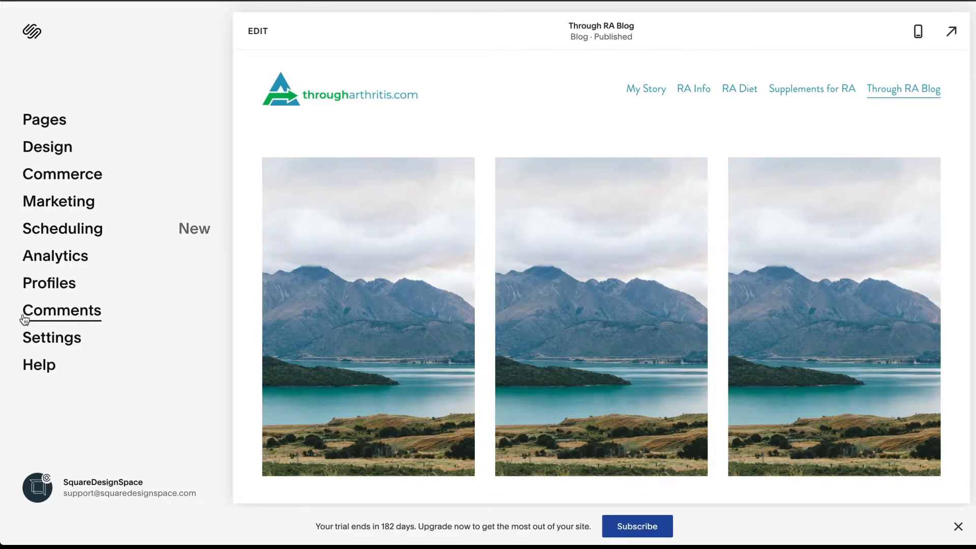
pyautogui.click(91, 316)
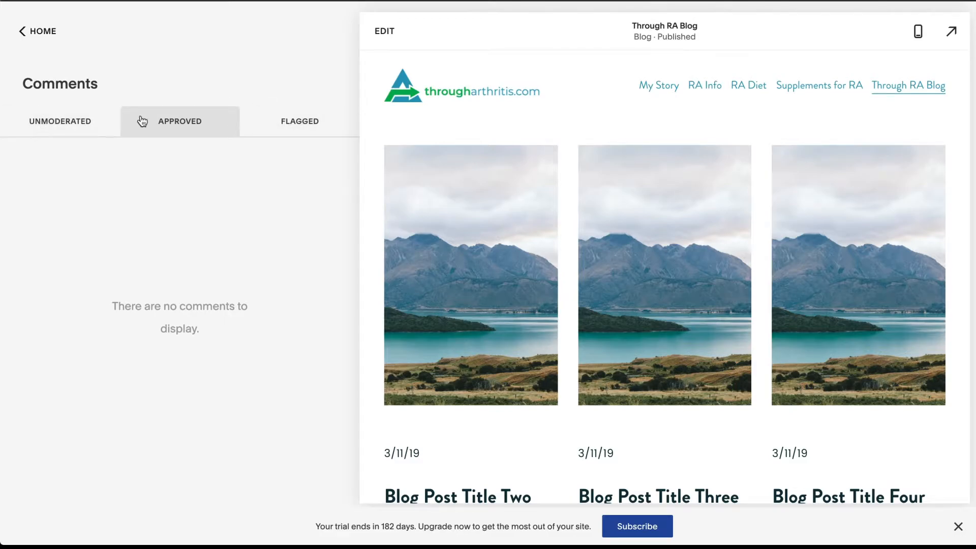
pyautogui.click(35, 36)
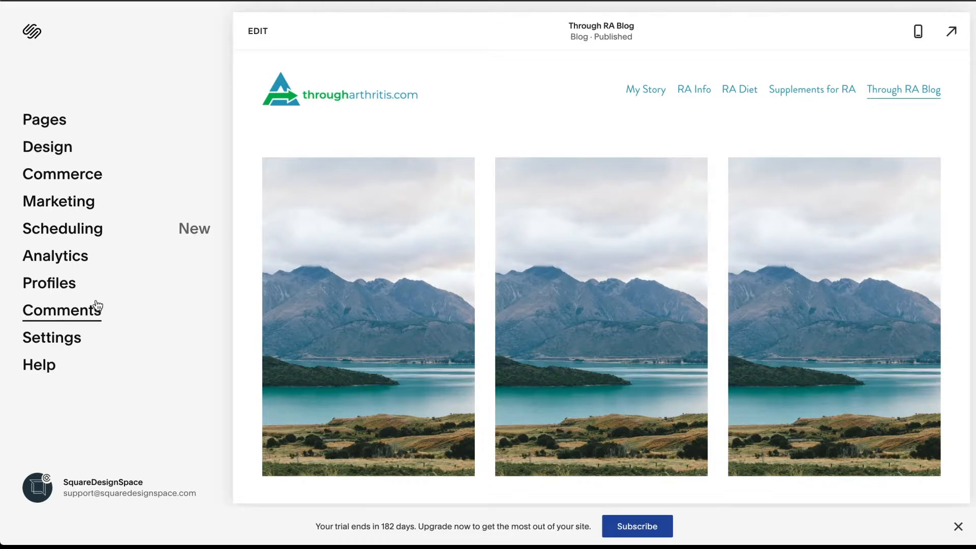
# Step: Delete the post "Blog Post Title Two" from the Through RA Blog page
pyautogui.click(49, 125)
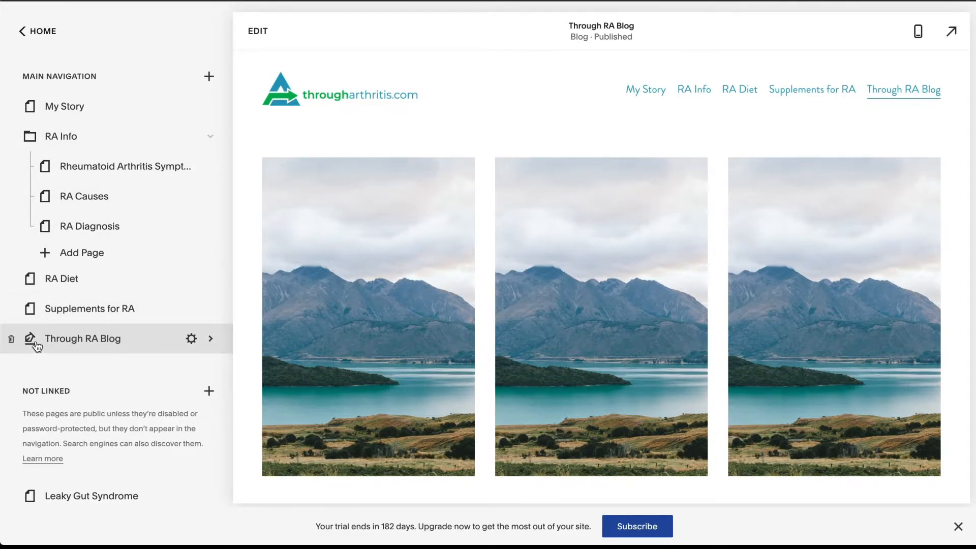
pyautogui.click(126, 340)
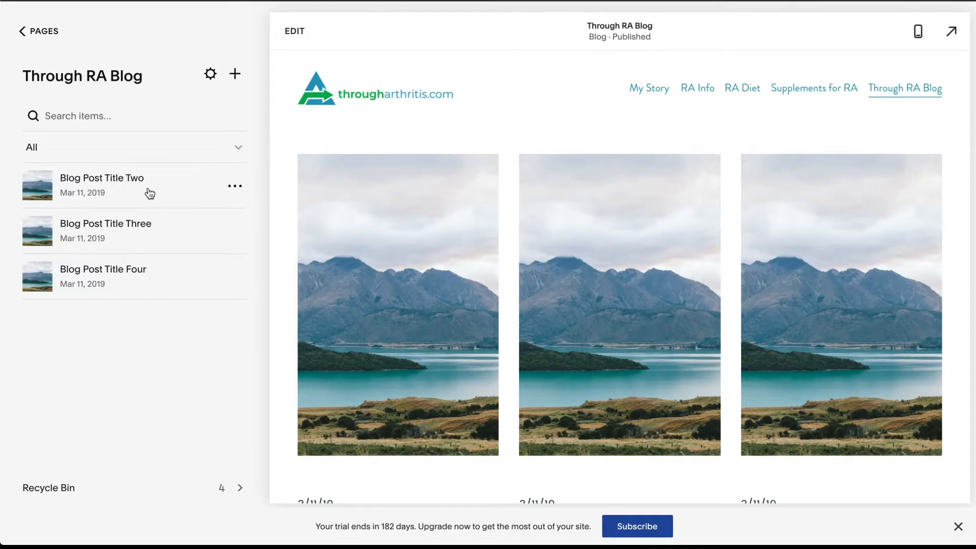
pyautogui.click(242, 191)
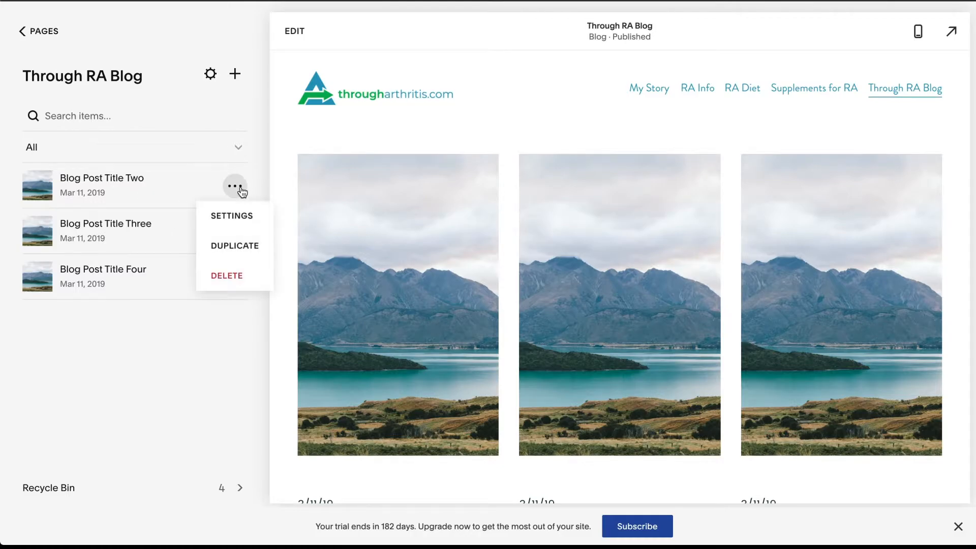
pyautogui.click(239, 279)
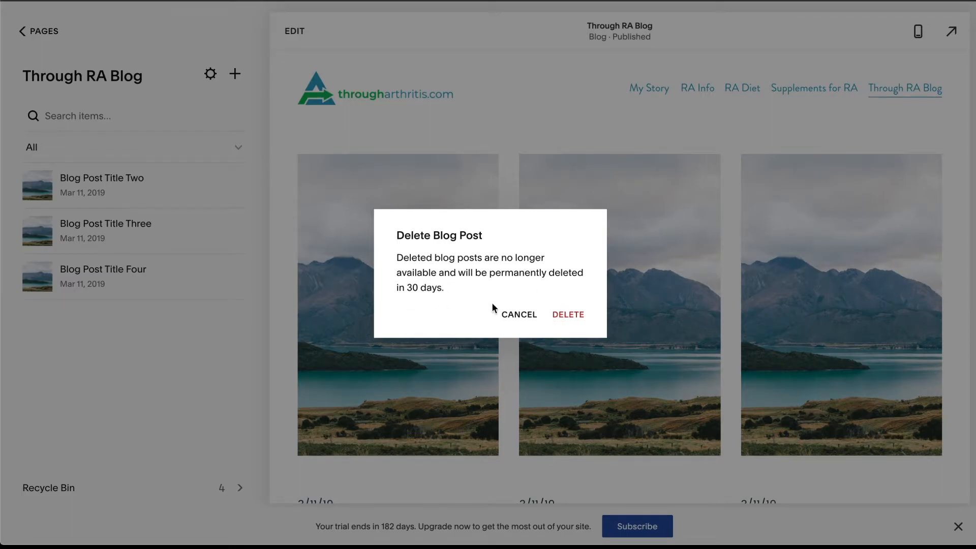
pyautogui.click(568, 314)
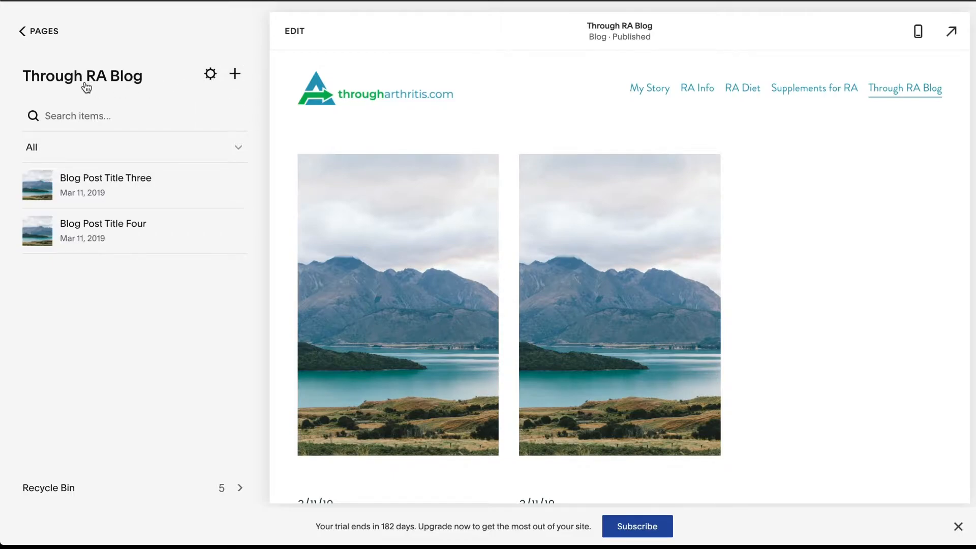
# Step: Review the general settings of the Through RA Blog page, including its page title and URL slug, and keep Posts per Page at 20
pyautogui.click(211, 77)
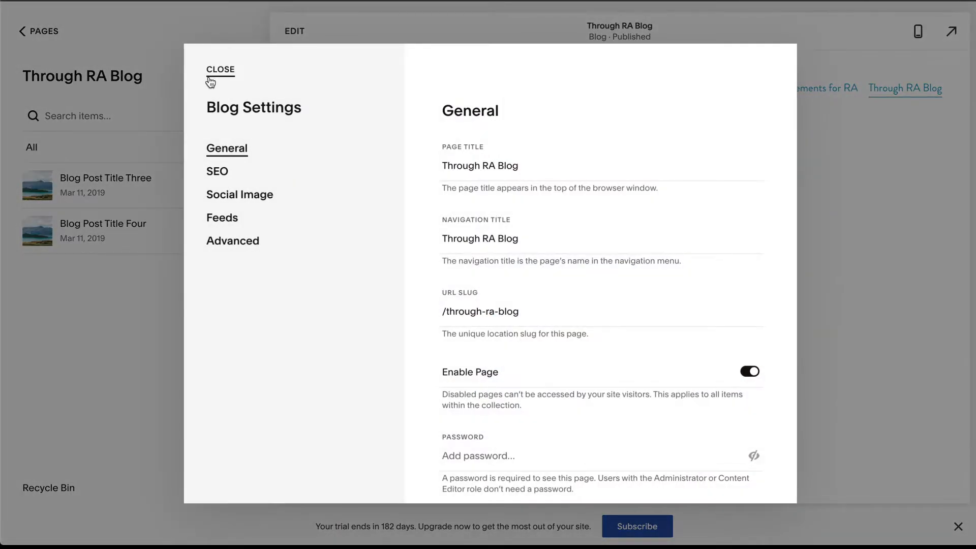
pyautogui.moveTo(446, 170); pyautogui.dragTo(553, 163)
pyautogui.click(556, 165)
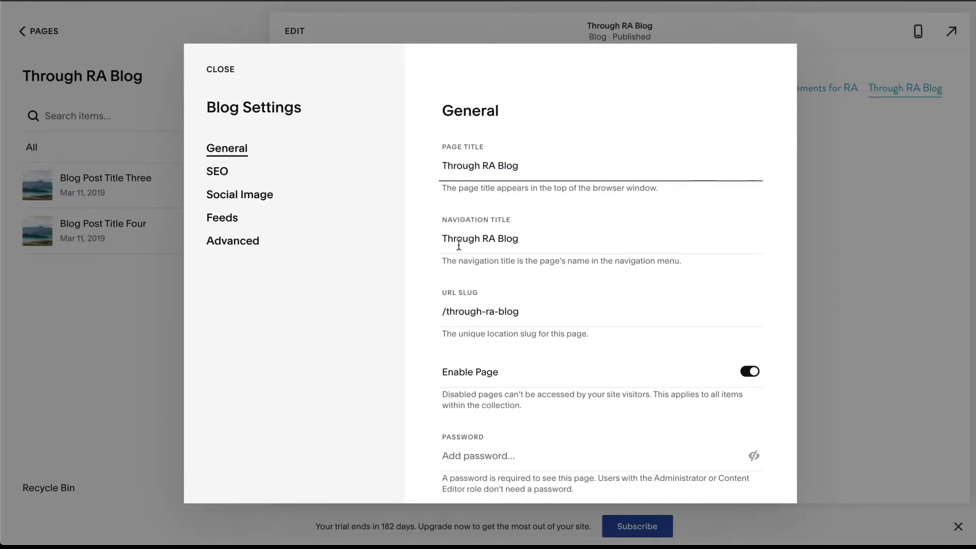
pyautogui.scroll(-2, 550, 239)
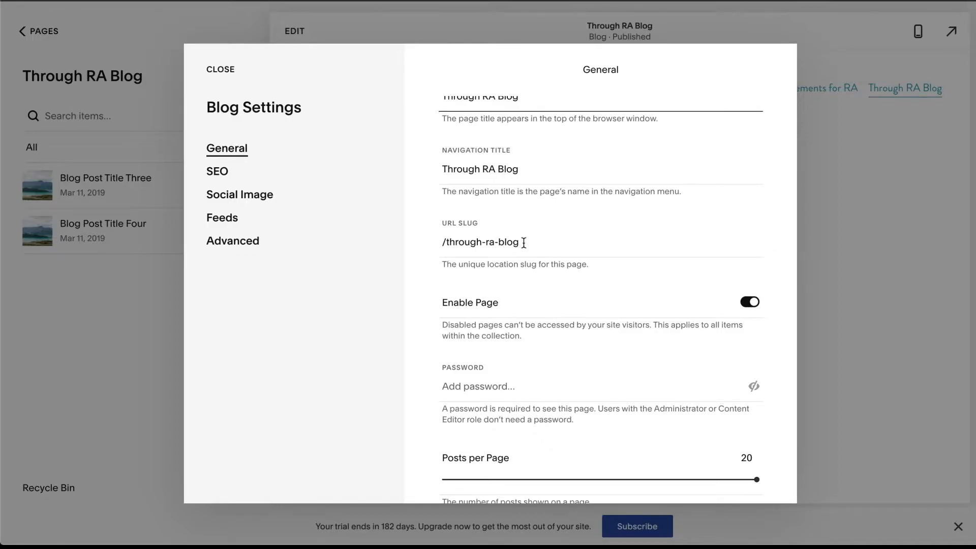
pyautogui.moveTo(527, 242); pyautogui.dragTo(447, 243)
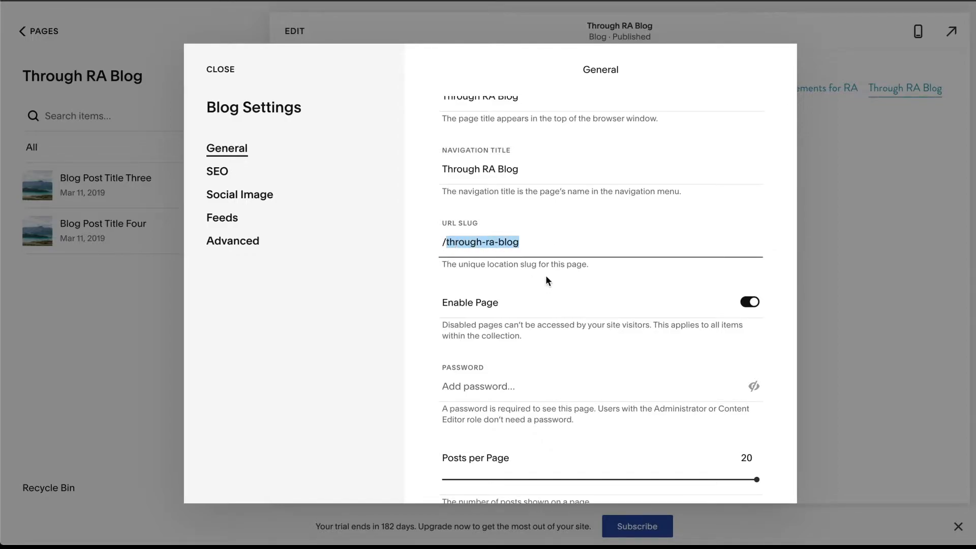
pyautogui.scroll(-3, 547, 281)
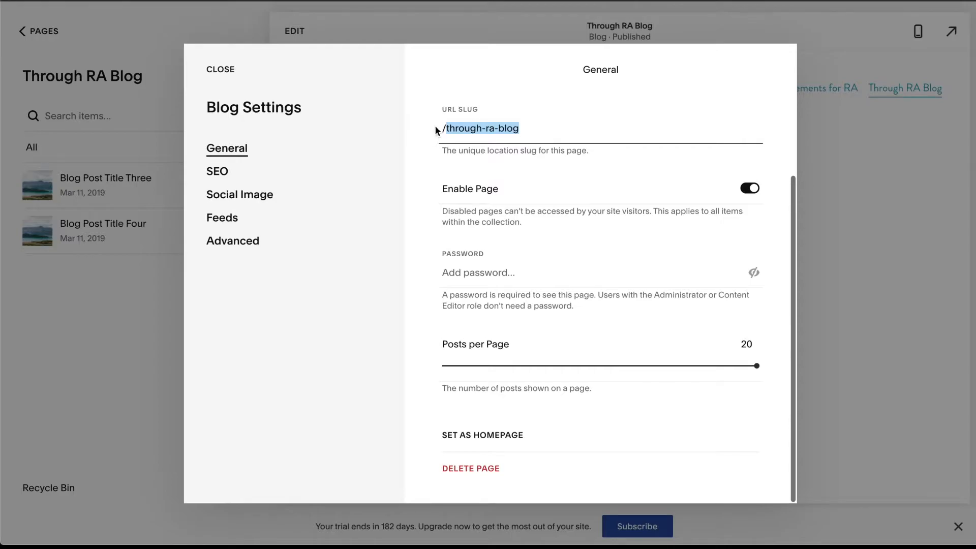
pyautogui.click(542, 131)
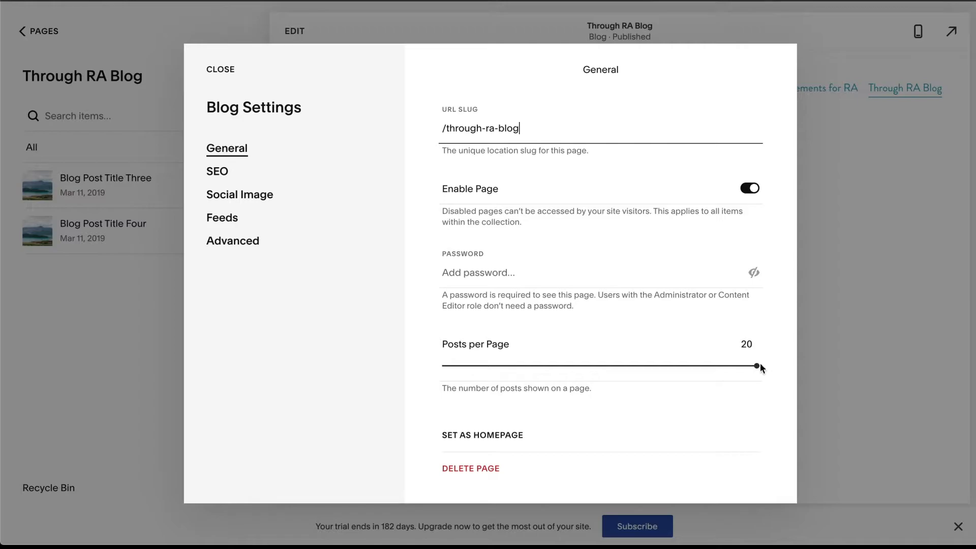
pyautogui.moveTo(757, 365); pyautogui.dragTo(786, 364)
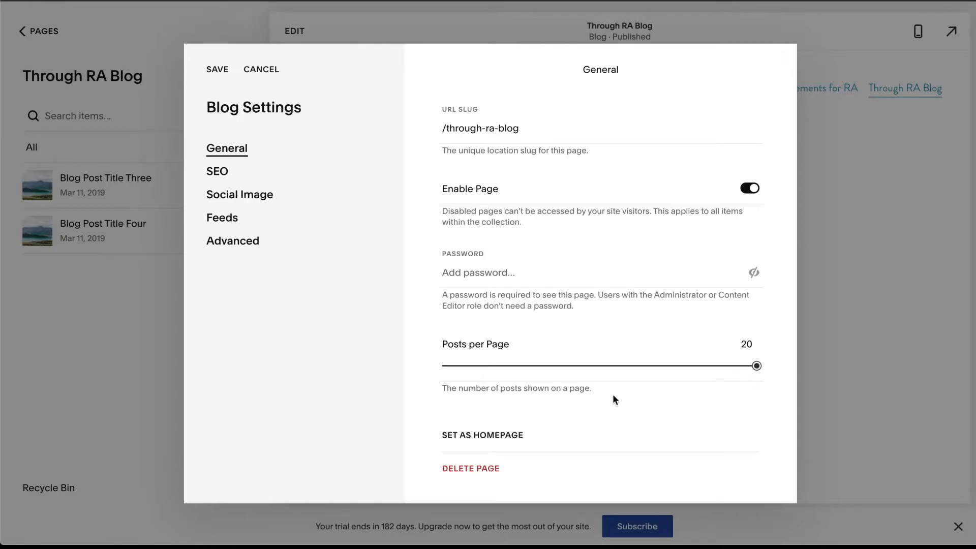
# Step: Set the blog page's SEO title to "Through RA - A blog about navigating through rheumatoid arthritis"
pyautogui.click(219, 173)
pyautogui.scroll(-3, 511, 344)
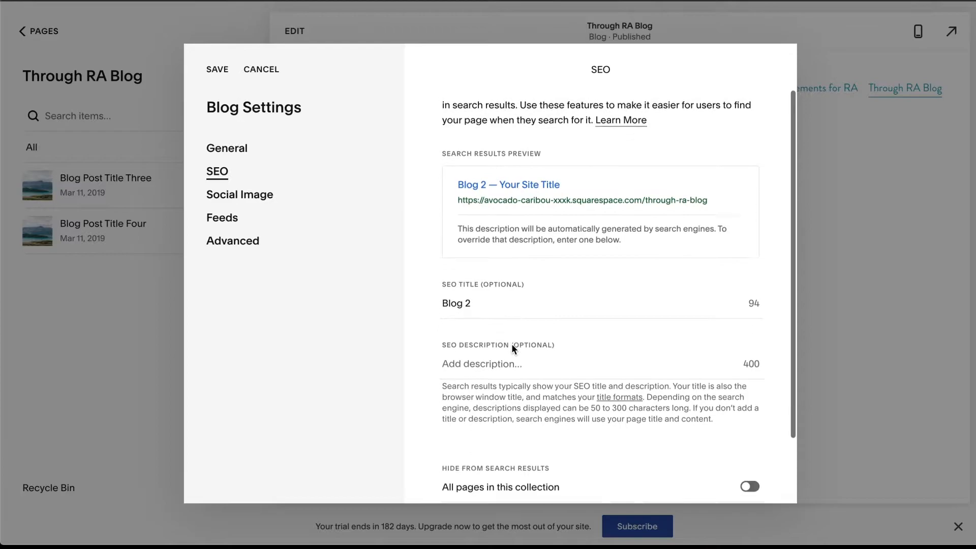
pyautogui.tripleClick(466, 240)
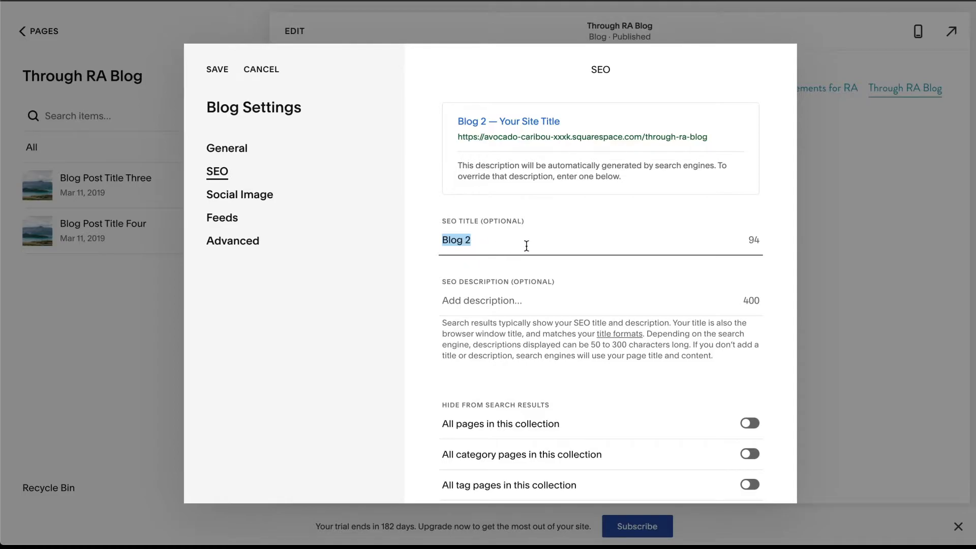
pyautogui.write('Through ')
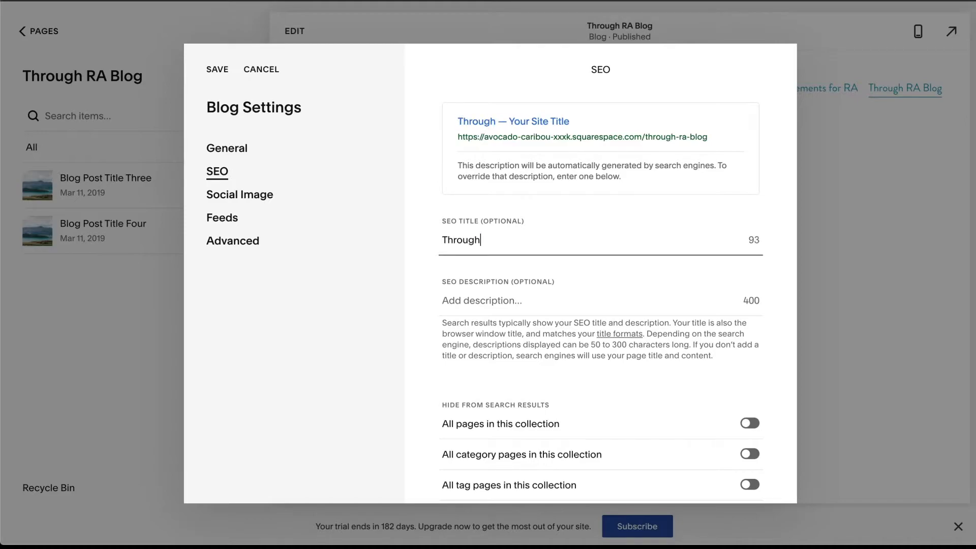
pyautogui.write('RA')
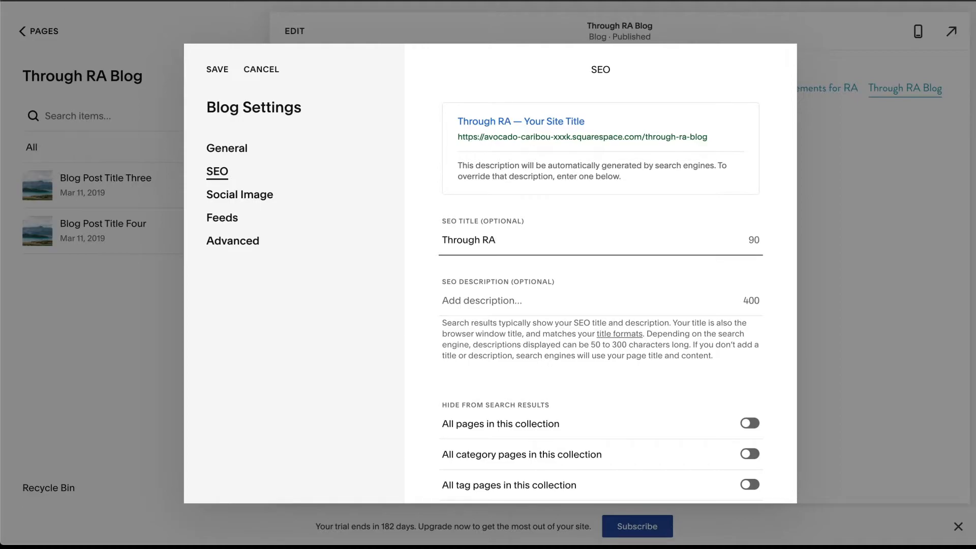
pyautogui.write(' - A')
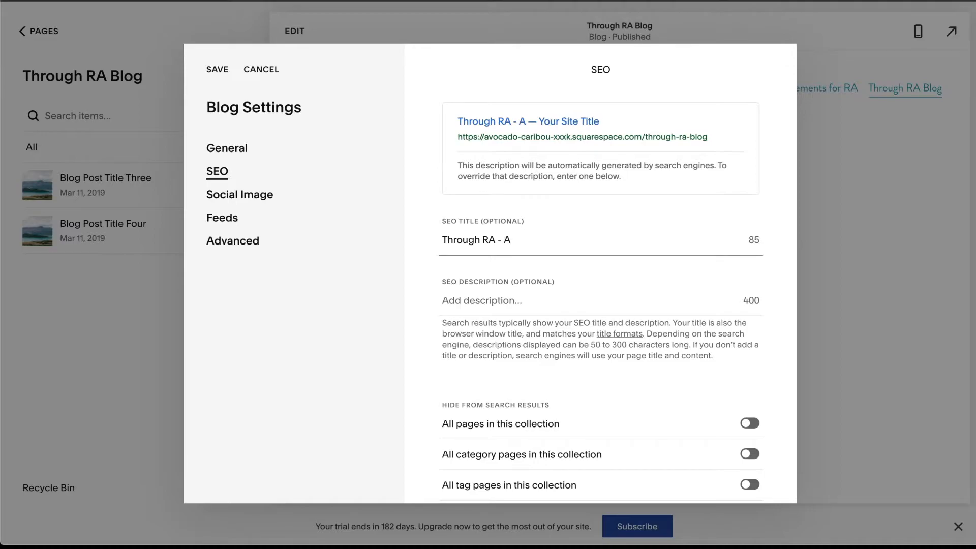
pyautogui.write(' blog abou')
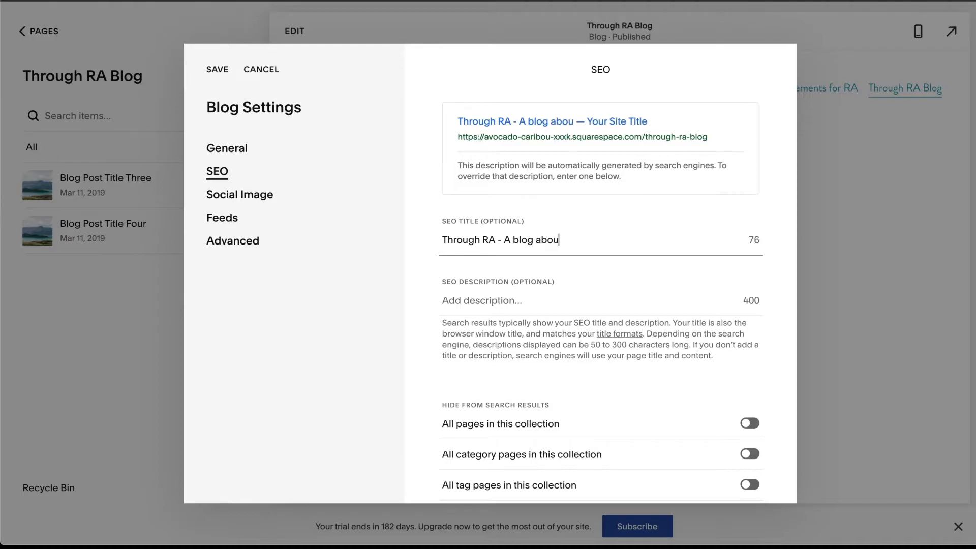
pyautogui.write('t nav')
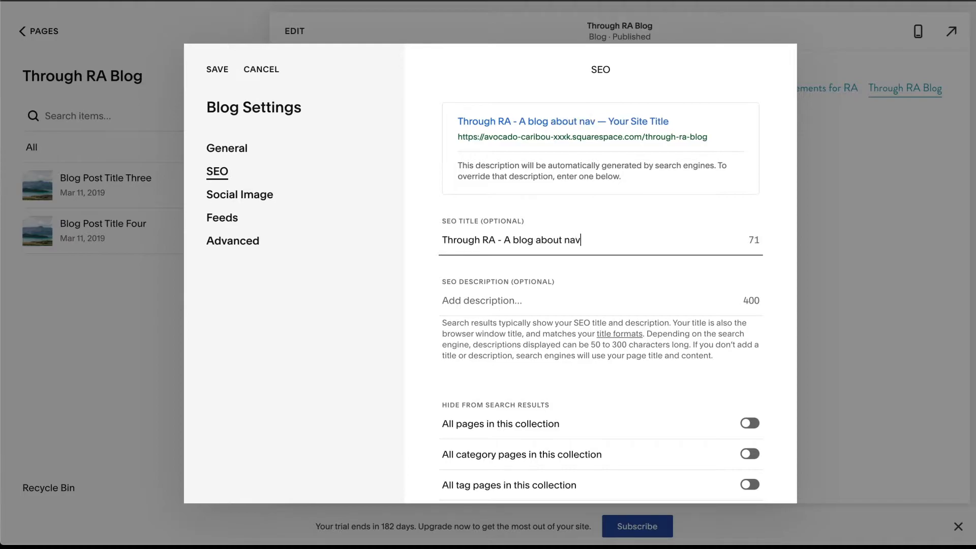
pyautogui.write('igating through R')
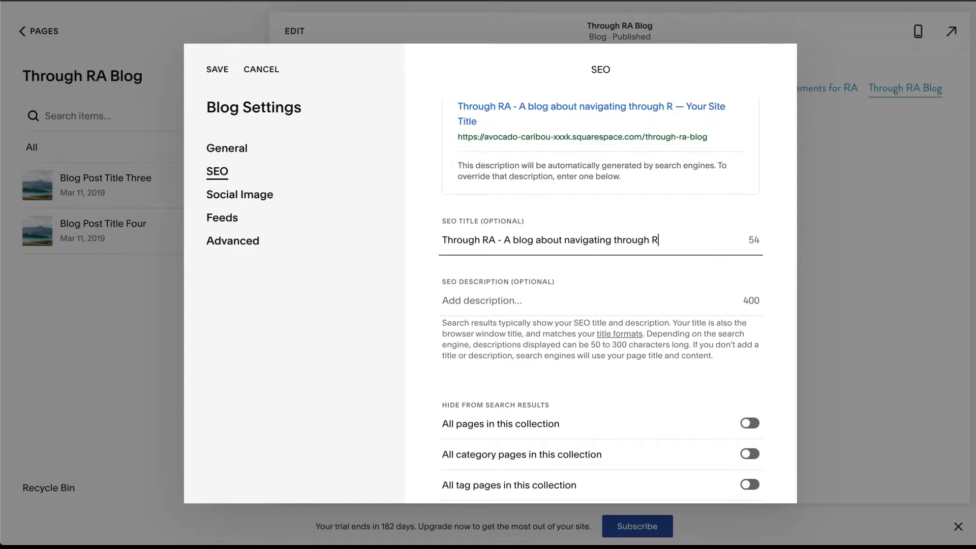
pyautogui.press('BackSpace')
pyautogui.write('rhe')
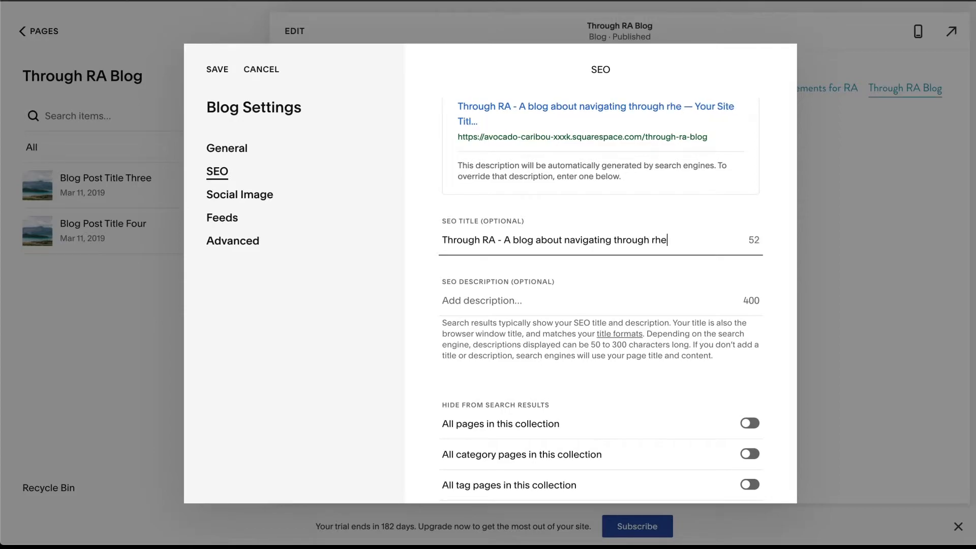
pyautogui.write('umatoi')
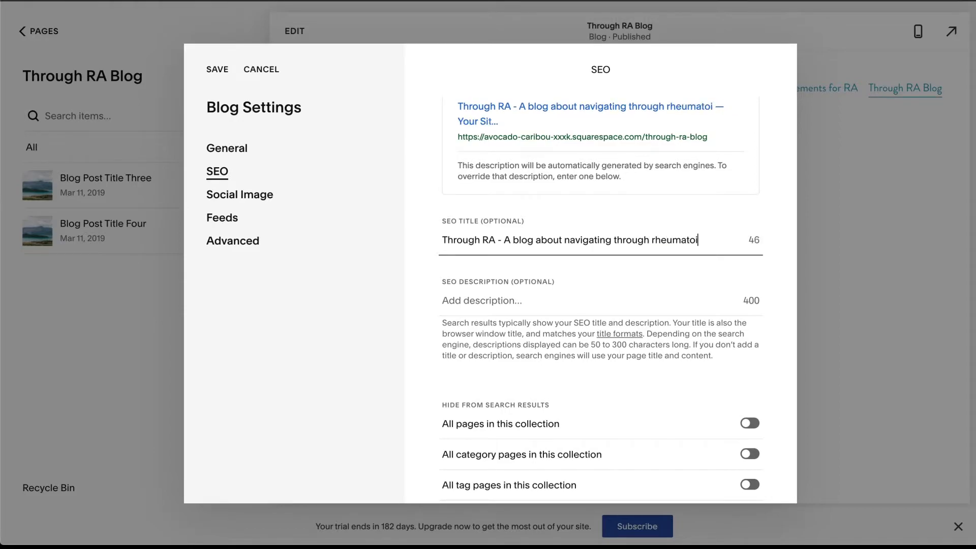
pyautogui.write('d arthr')
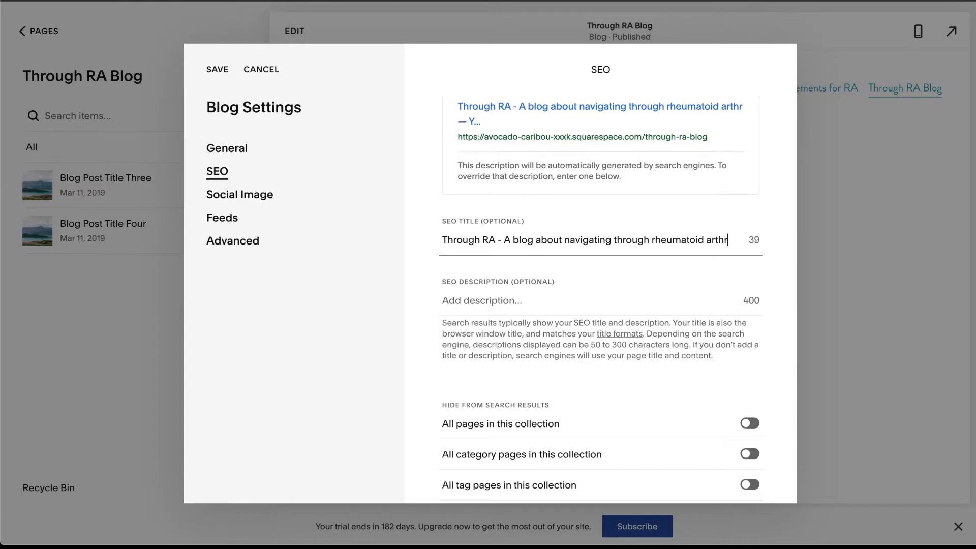
pyautogui.write('itis')
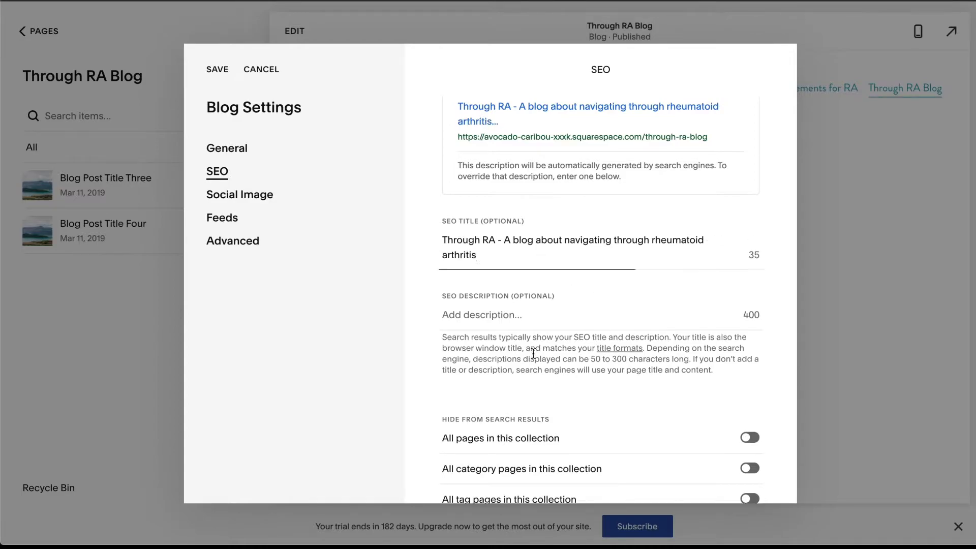
# Step: Examine the SEO description and hide-from-search options, and the blog's social sharing image settings
pyautogui.click(489, 321)
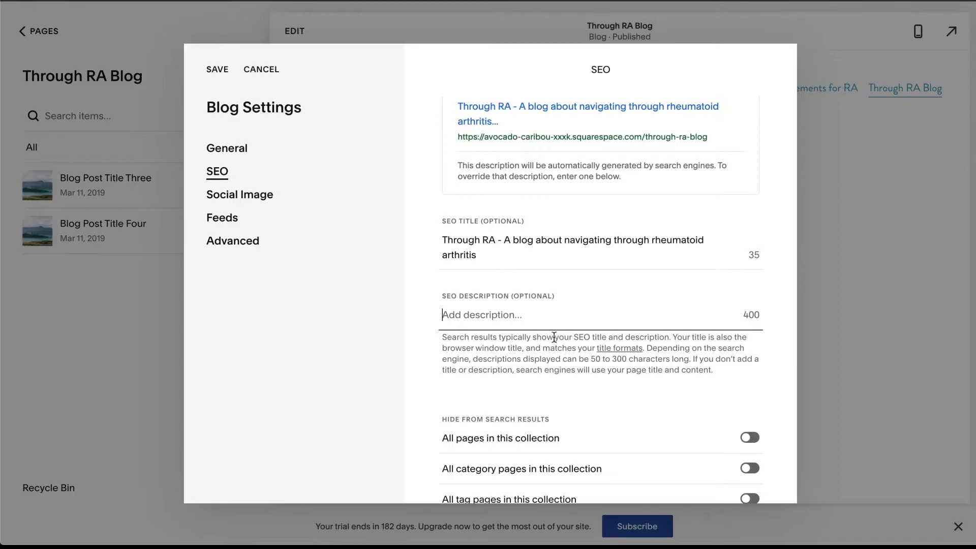
pyautogui.scroll(-1, 631, 331)
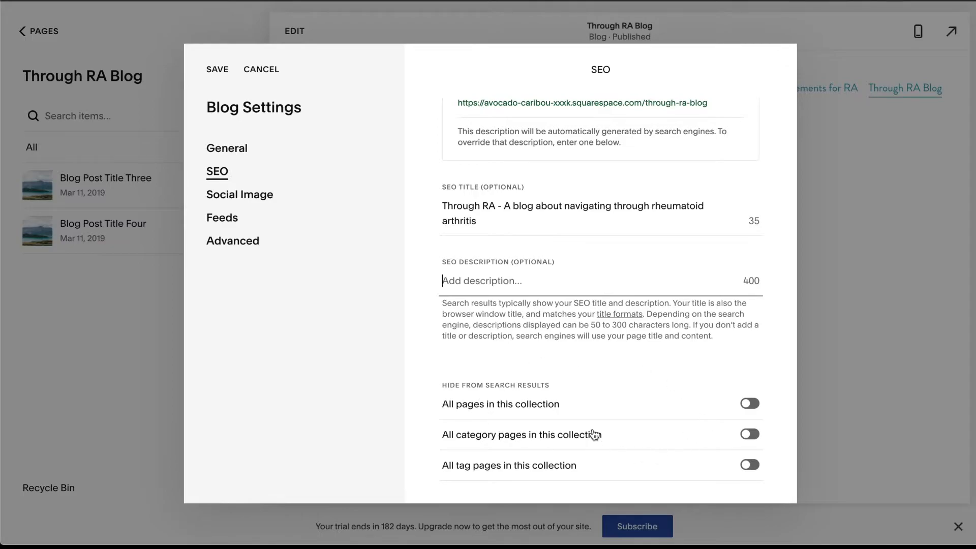
pyautogui.click(242, 197)
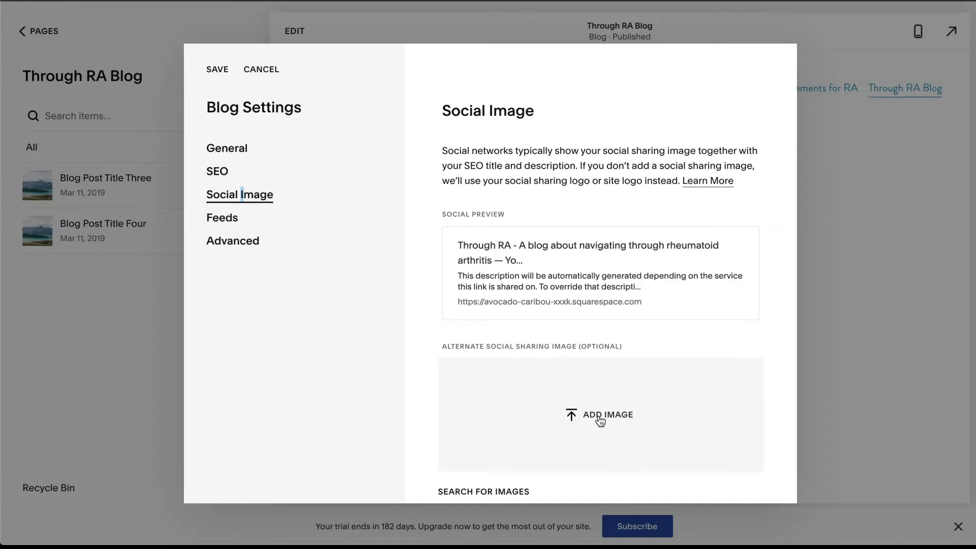
pyautogui.scroll(-1, 574, 399)
pyautogui.scroll(1, 575, 398)
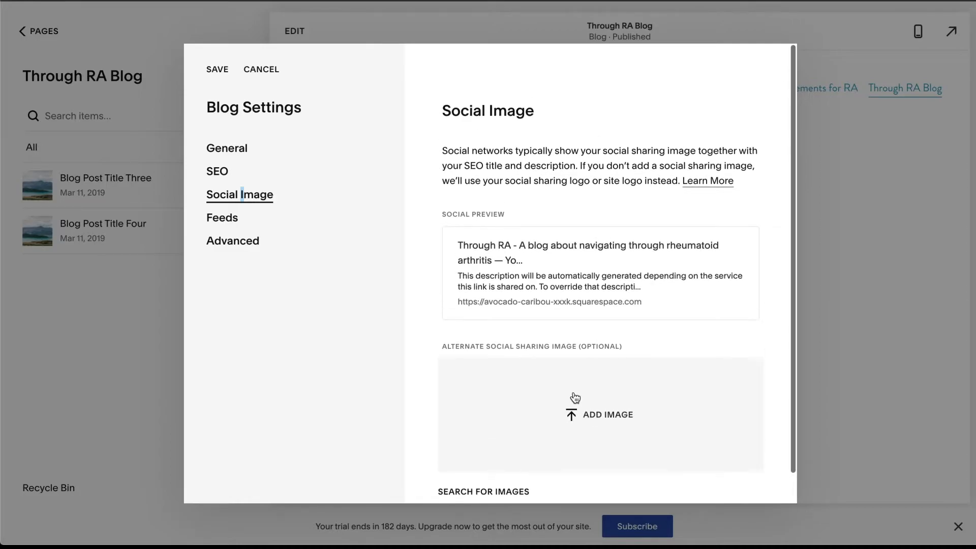
# Step: Review the blog's feeds and advanced options, including category management, and save the blog settings
pyautogui.click(224, 218)
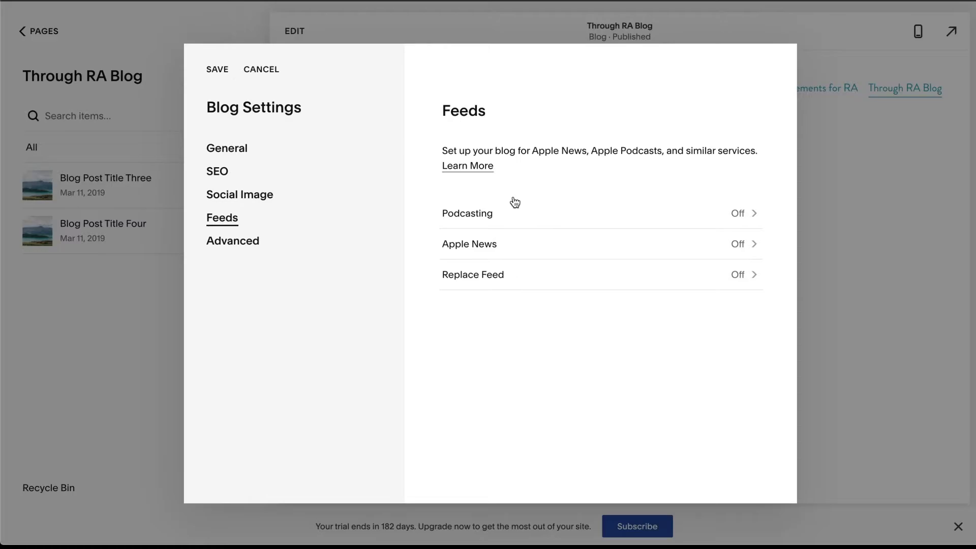
pyautogui.click(232, 244)
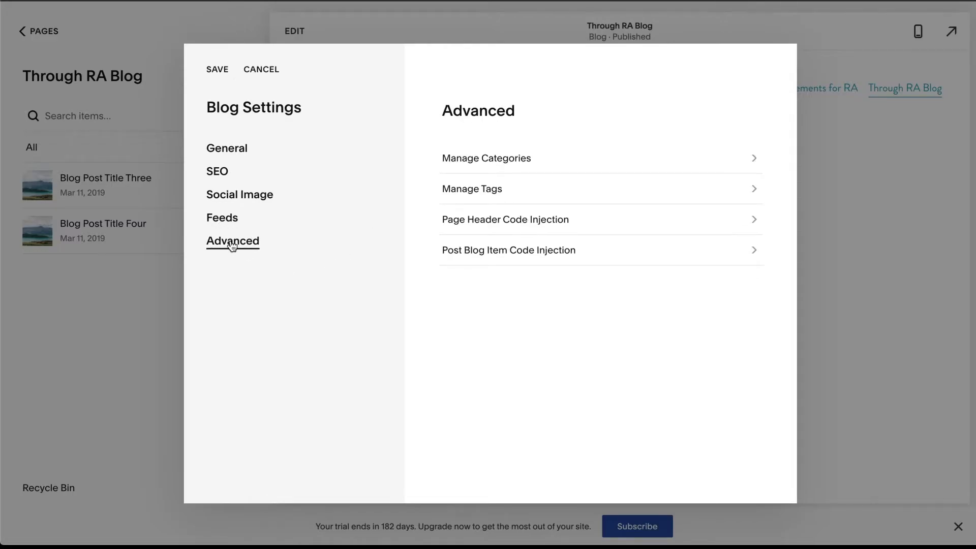
pyautogui.click(511, 159)
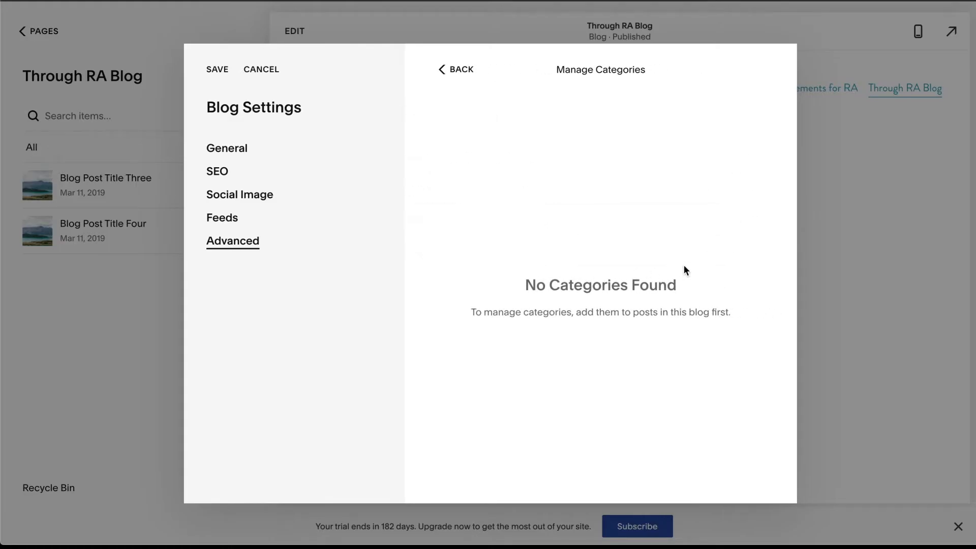
pyautogui.click(460, 72)
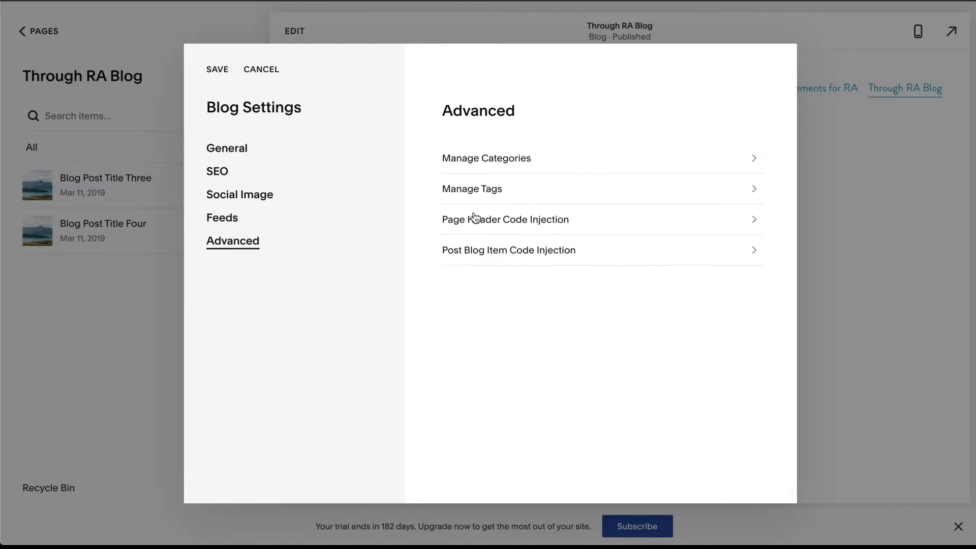
pyautogui.click(217, 70)
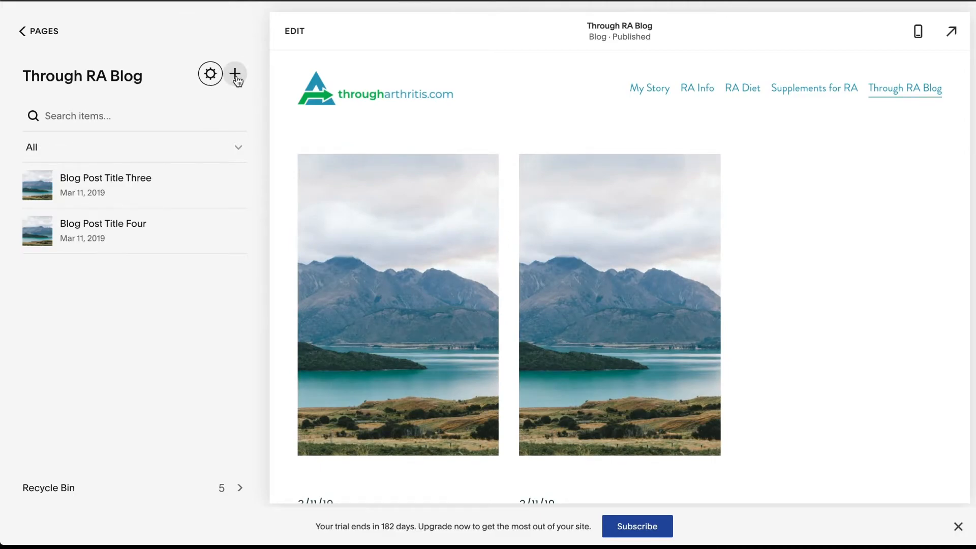
# Step: Create a new post in the Through RA Blog titled "Your Body Is Not Against You"
pyautogui.click(235, 76)
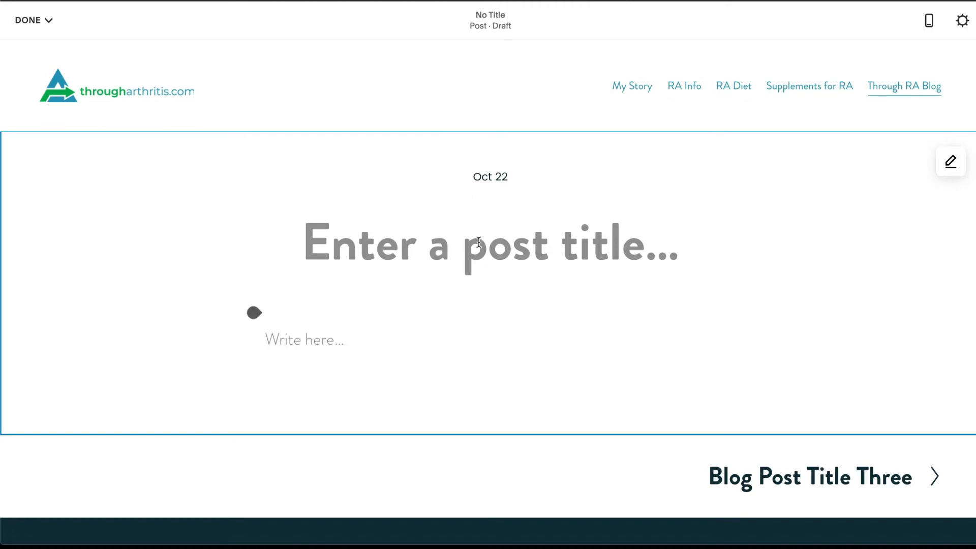
pyautogui.click(550, 254)
pyautogui.write('Your Bod')
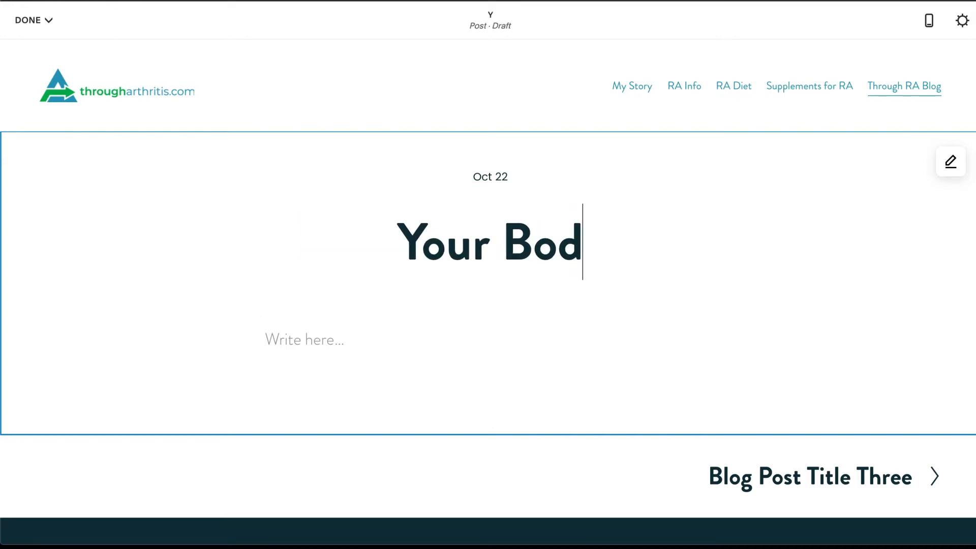
pyautogui.write('y Is Not ')
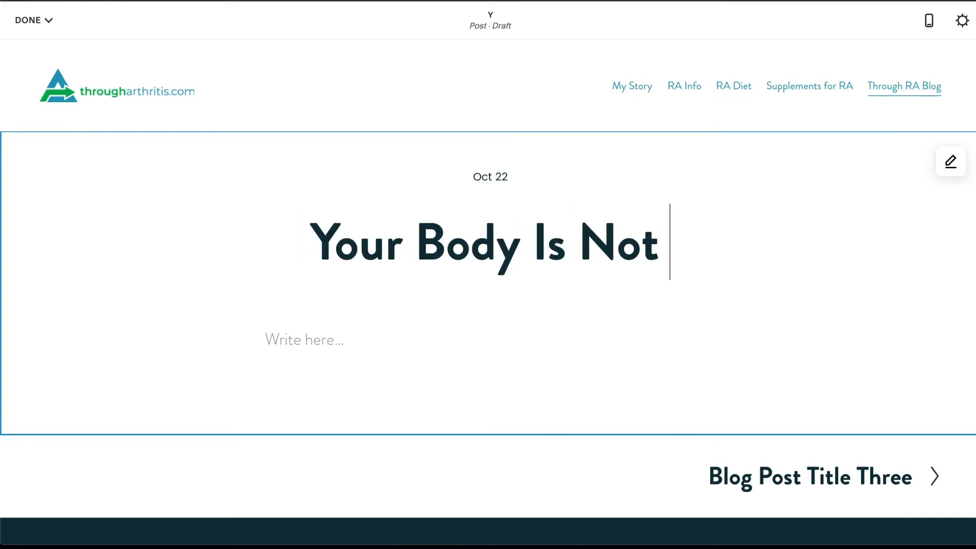
pyautogui.write('Against You')
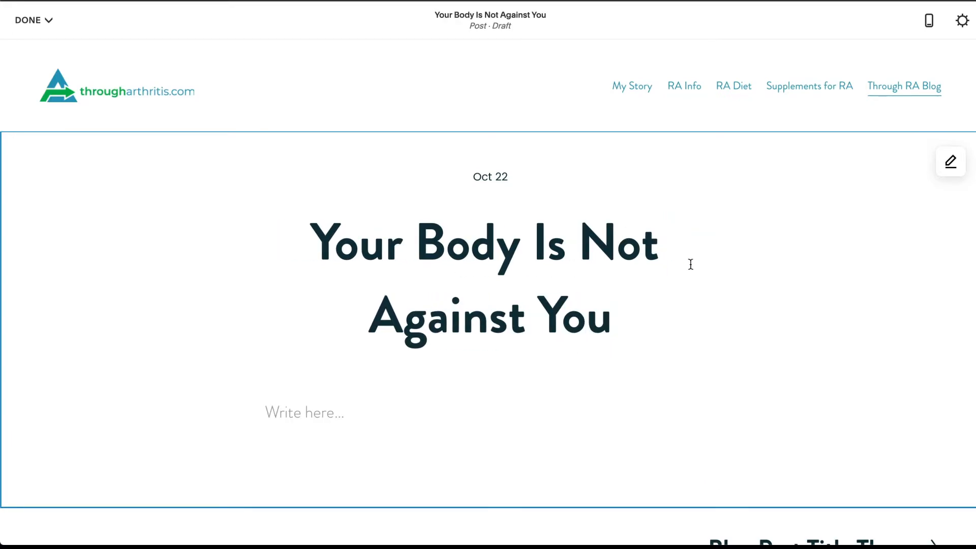
# Step: Look over the new post "Your Body Is Not Against You" and save it as a draft
pyautogui.scroll(-1, 776, 284)
pyautogui.scroll(-1, 778, 285)
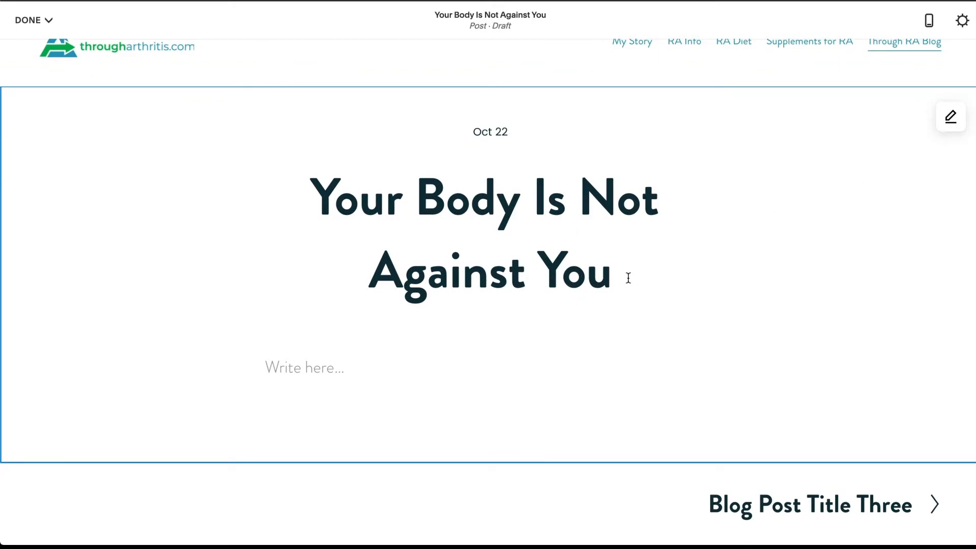
pyautogui.scroll(1, 628, 276)
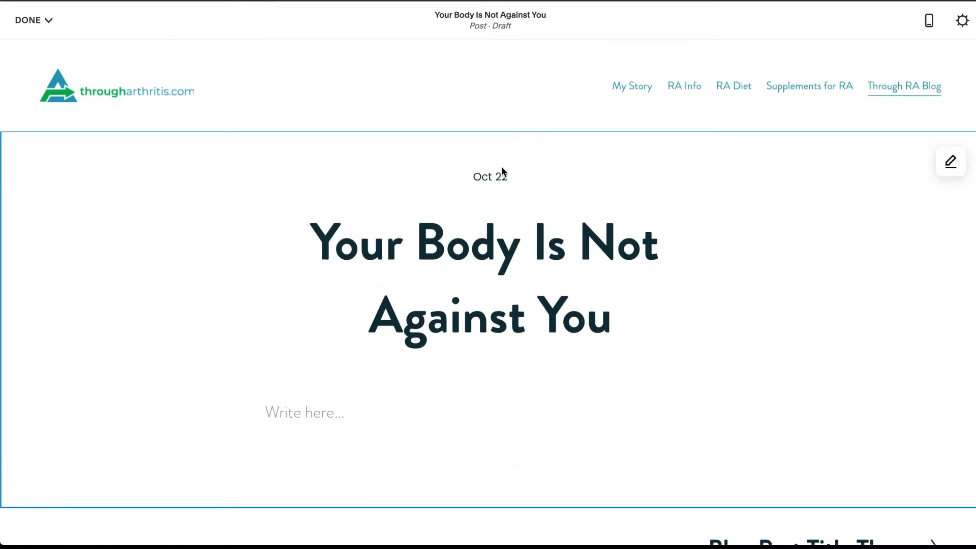
pyautogui.click(31, 20)
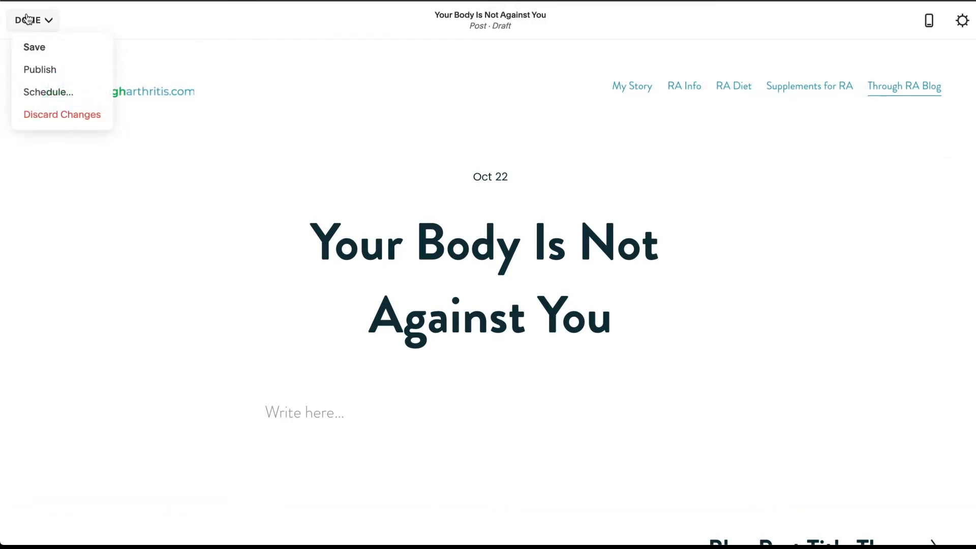
pyautogui.click(43, 49)
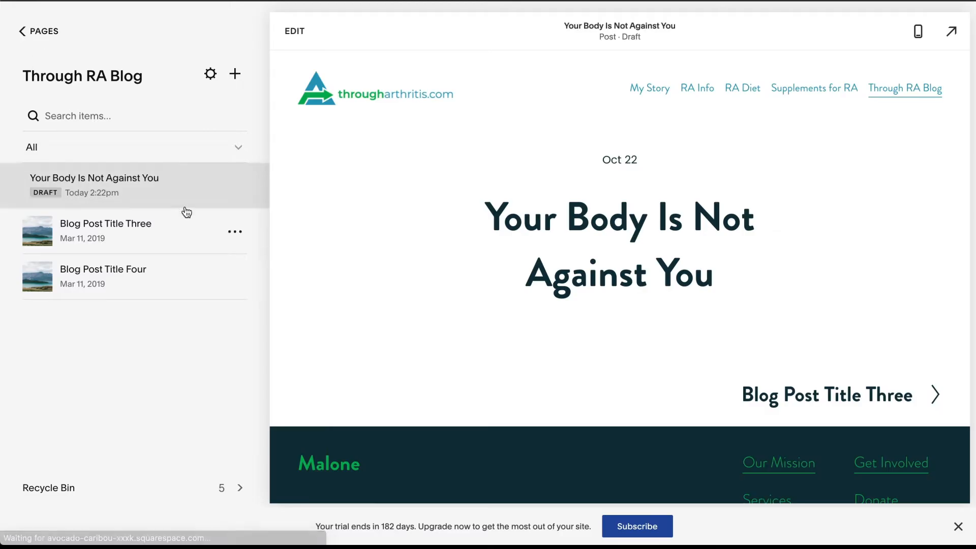
# Step: In the draft post's settings, schedule publication for October 30, 2020 at 10:01 PM
pyautogui.moveTo(194, 200)
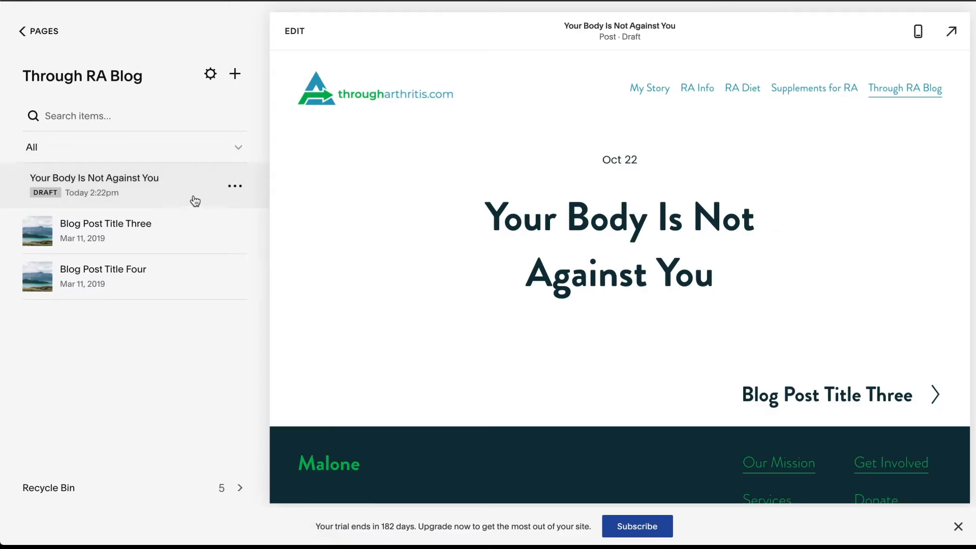
pyautogui.click(236, 187)
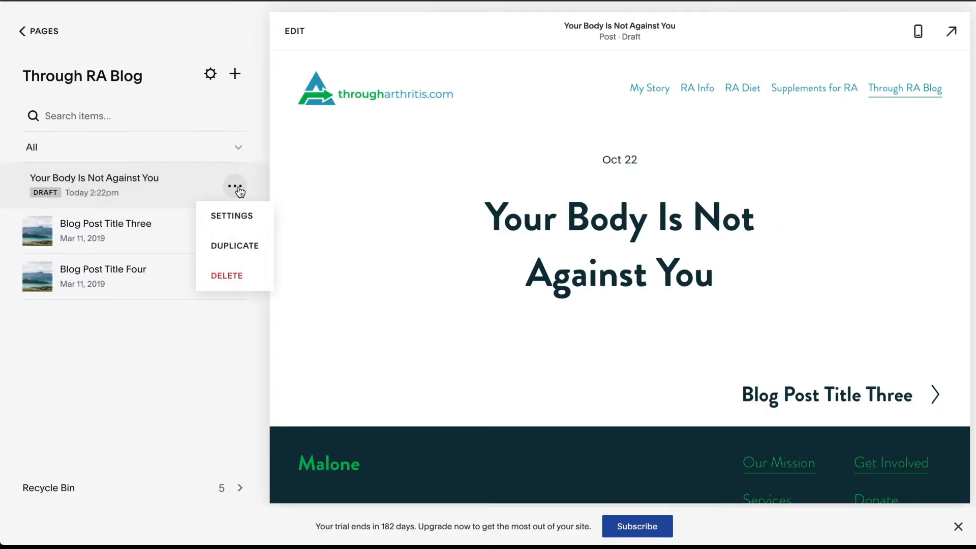
pyautogui.click(242, 218)
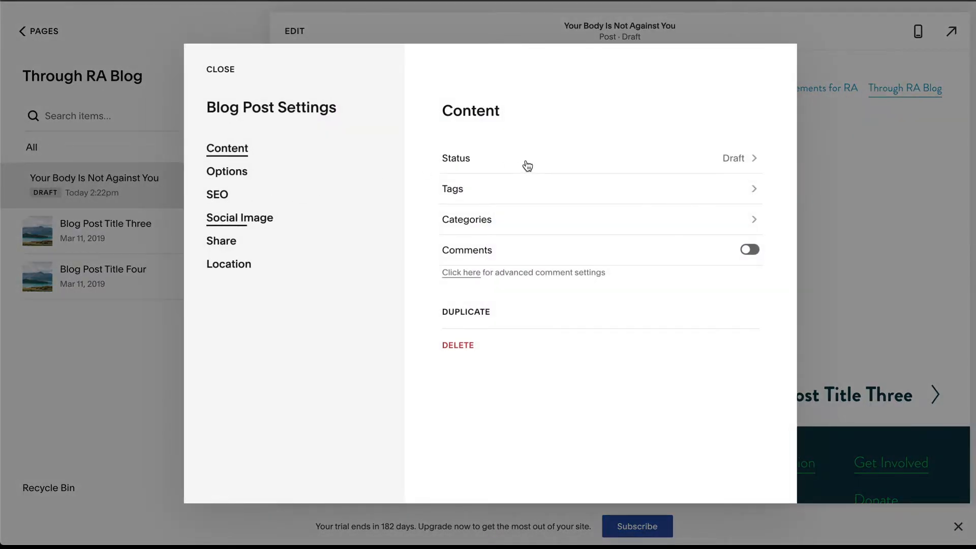
pyautogui.click(746, 164)
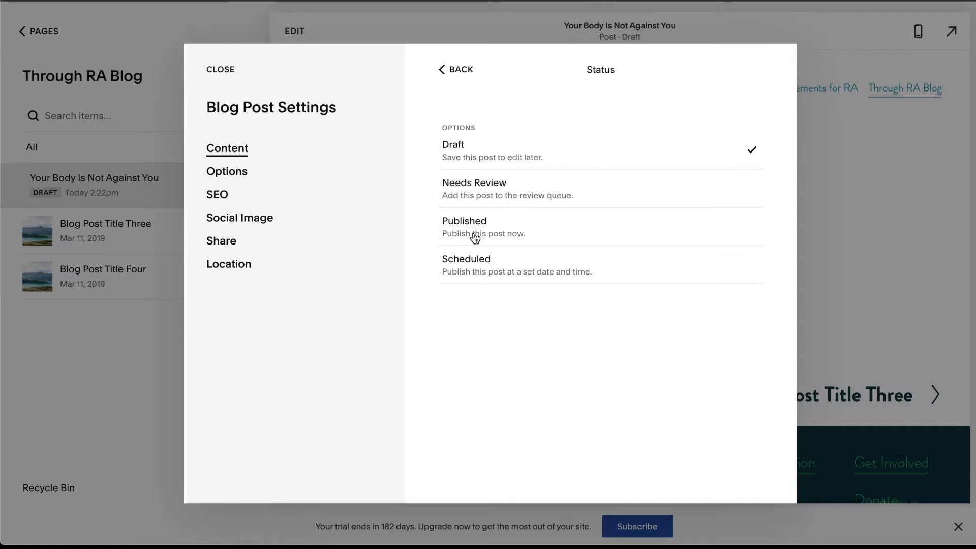
pyautogui.click(498, 267)
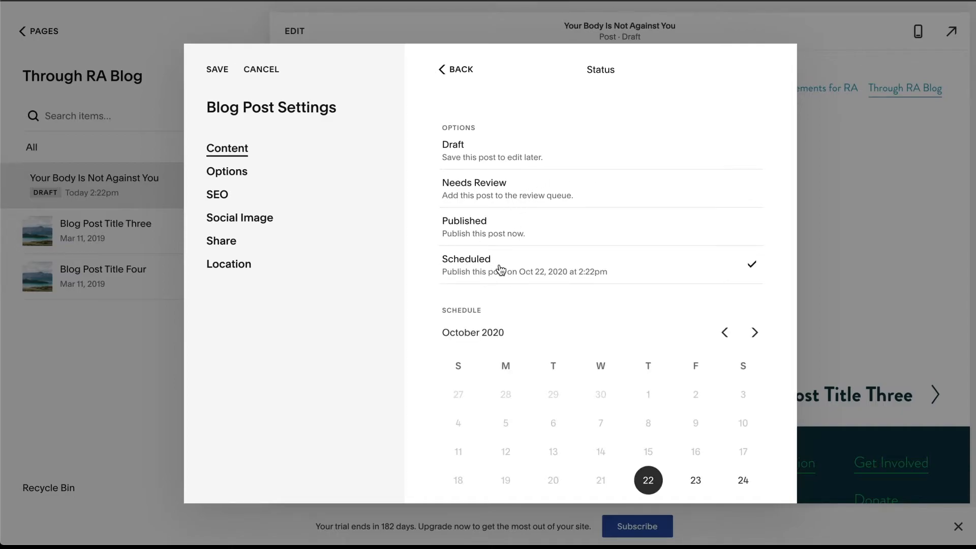
pyautogui.scroll(-2, 688, 336)
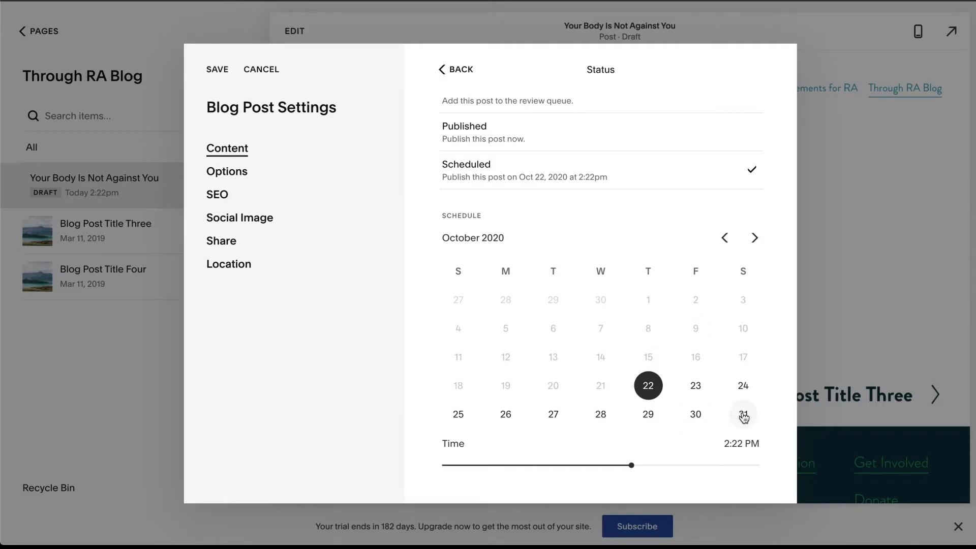
pyautogui.click(699, 416)
pyautogui.moveTo(702, 464); pyautogui.dragTo(732, 465)
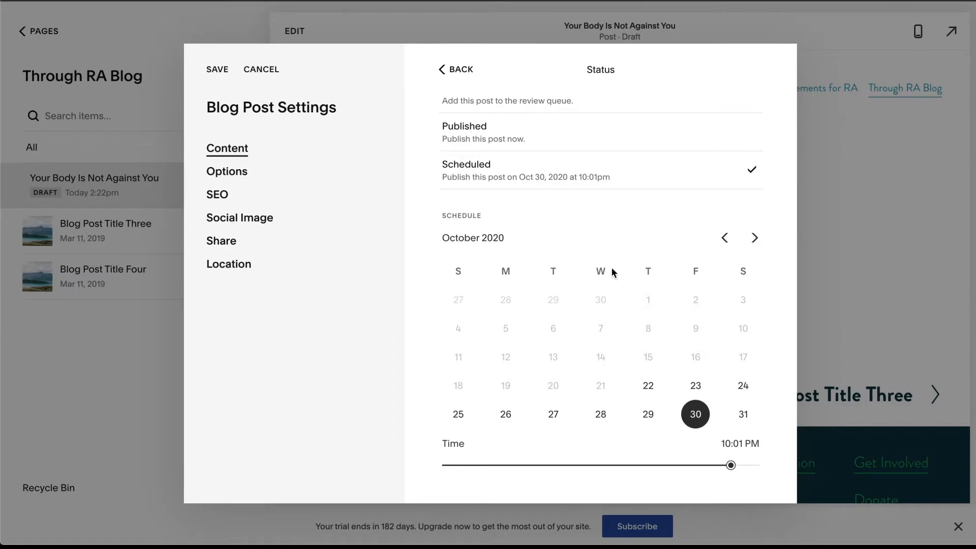
# Step: Review the post's status and schedule options and set the status back to Draft
pyautogui.scroll(2, 527, 260)
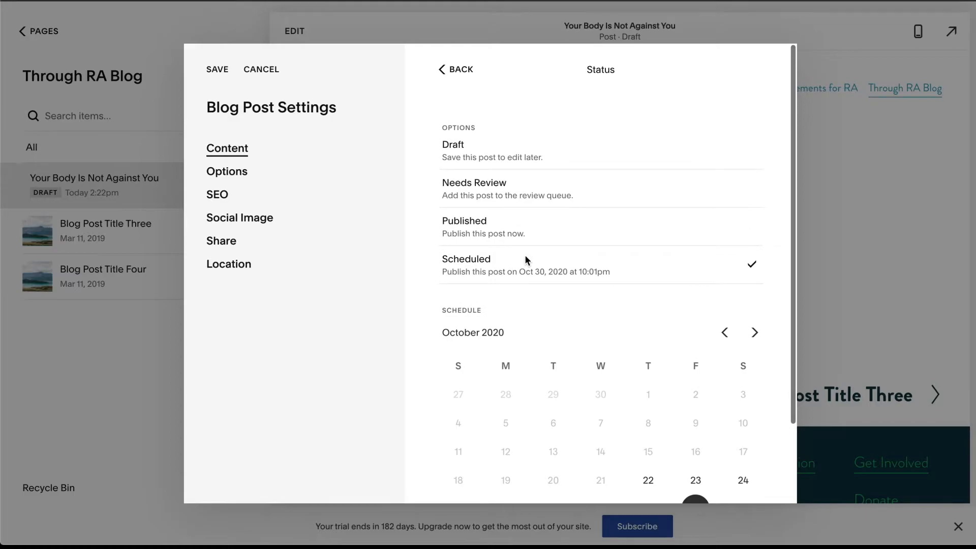
pyautogui.scroll(-2, 525, 260)
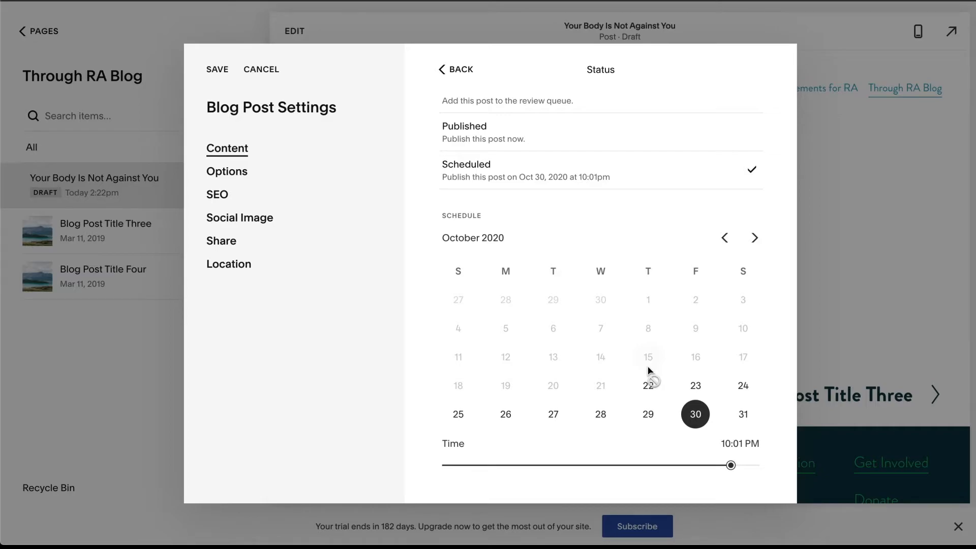
pyautogui.scroll(2, 608, 234)
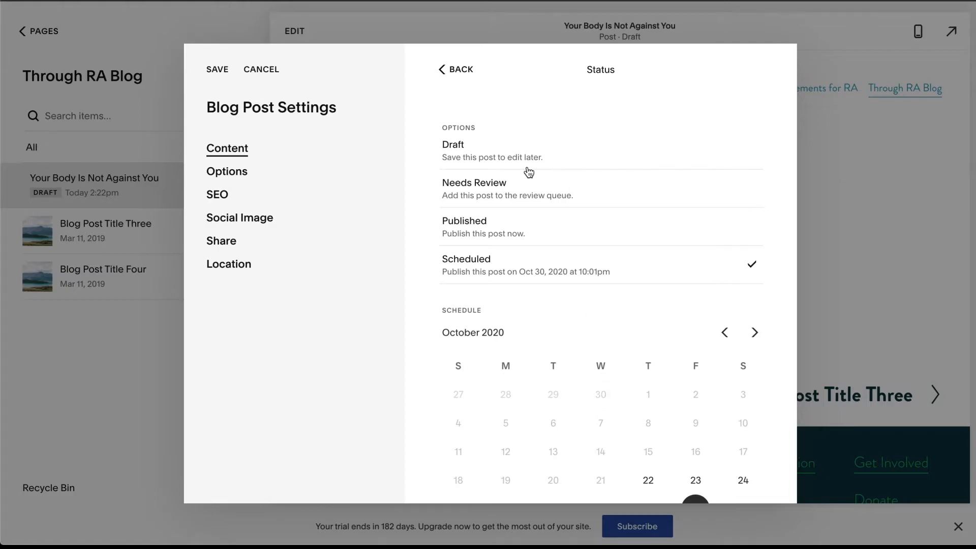
pyautogui.click(482, 149)
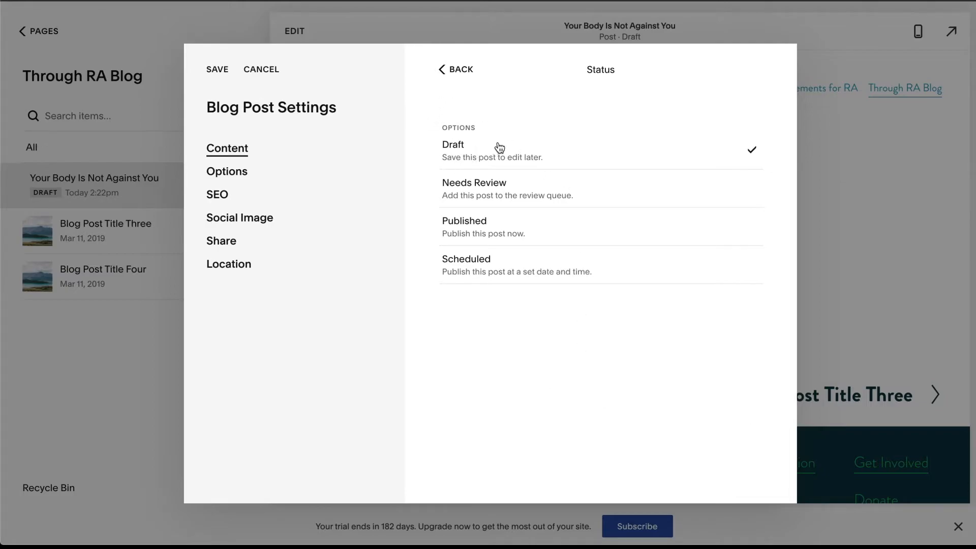
# Step: Set the post's URL slug to "autoimmune-disease-is-your-body-against-you" in the post options
pyautogui.click(227, 172)
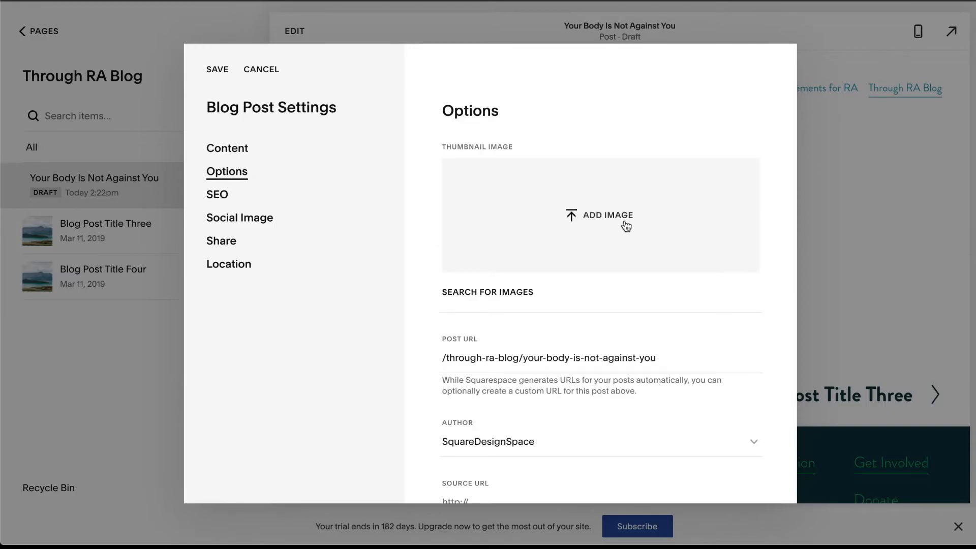
pyautogui.scroll(-2, 626, 226)
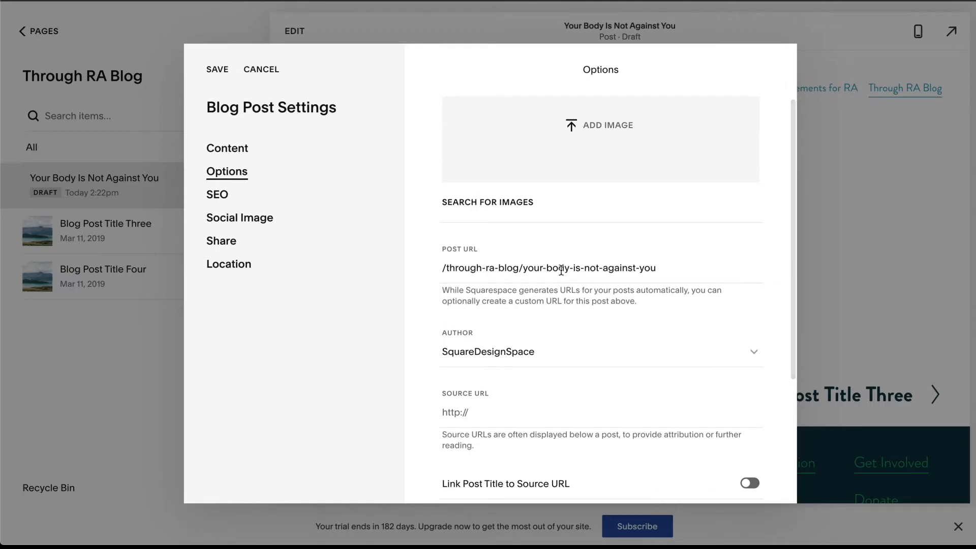
pyautogui.moveTo(656, 268); pyautogui.dragTo(520, 267)
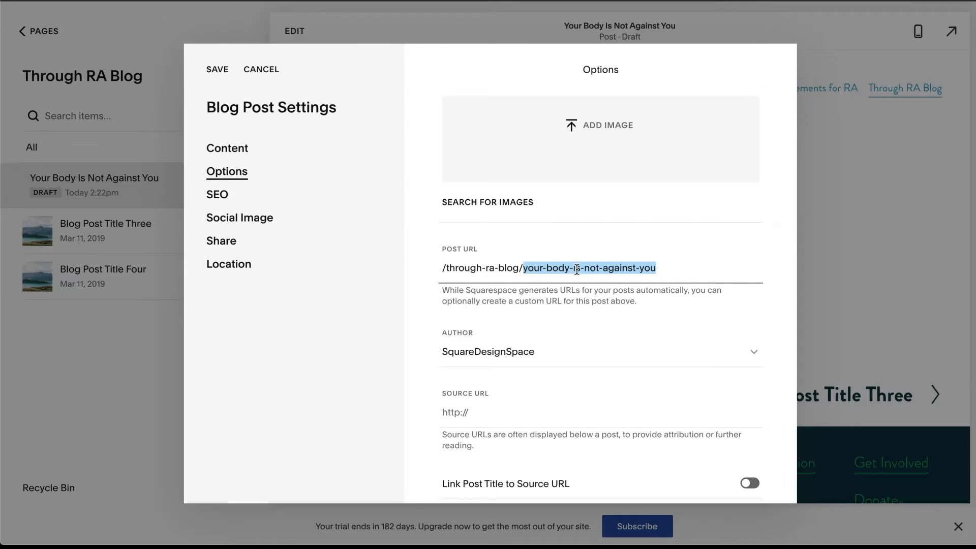
pyautogui.write('autoimmune')
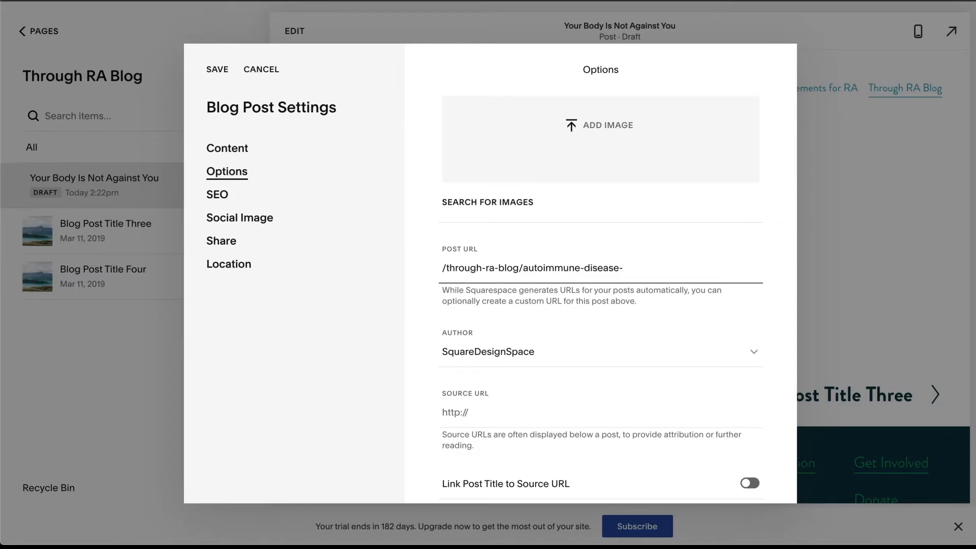
pyautogui.write('your-body-against-you')
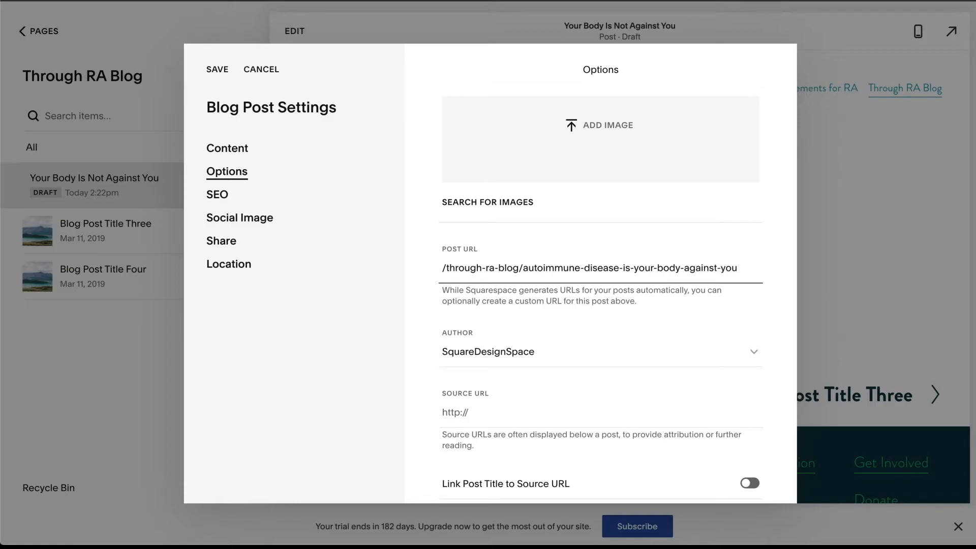
pyautogui.doubleClick(625, 267)
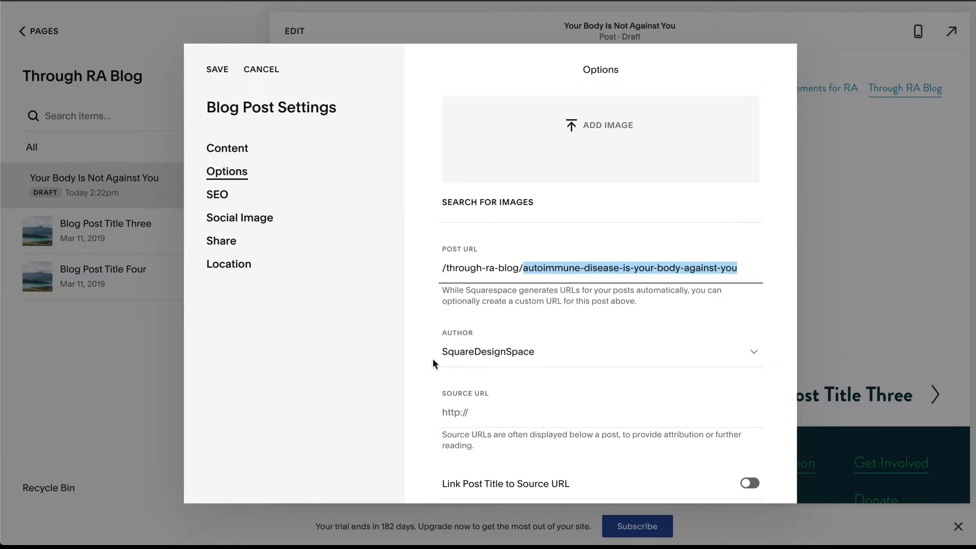
# Step: Examine the post's author choices, source URL, excerpt and featured post options
pyautogui.click(510, 358)
pyautogui.click(510, 358)
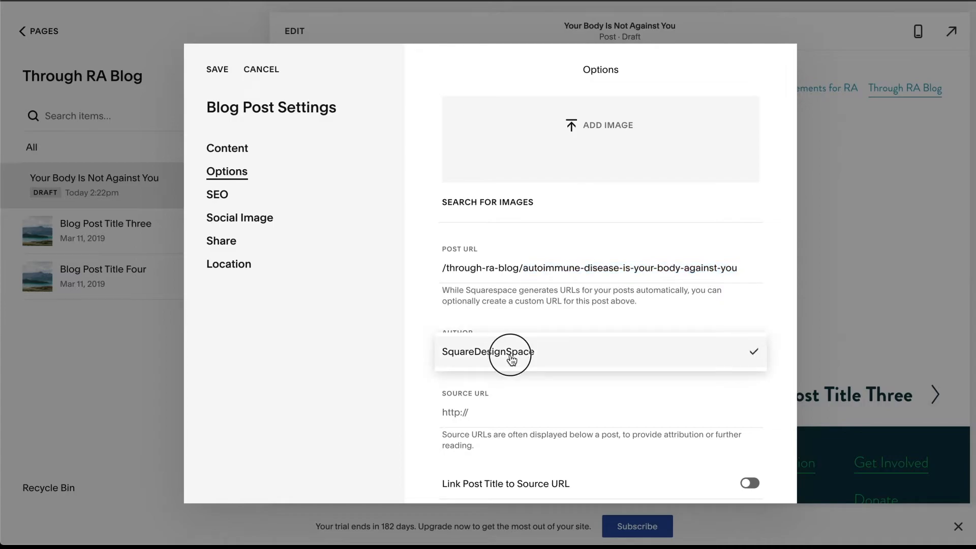
pyautogui.scroll(-4, 538, 413)
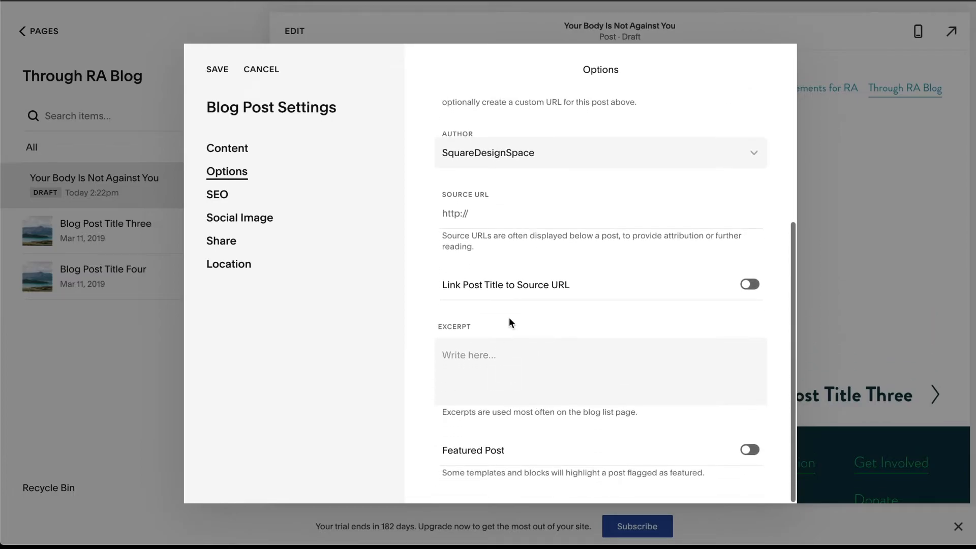
pyautogui.click(471, 355)
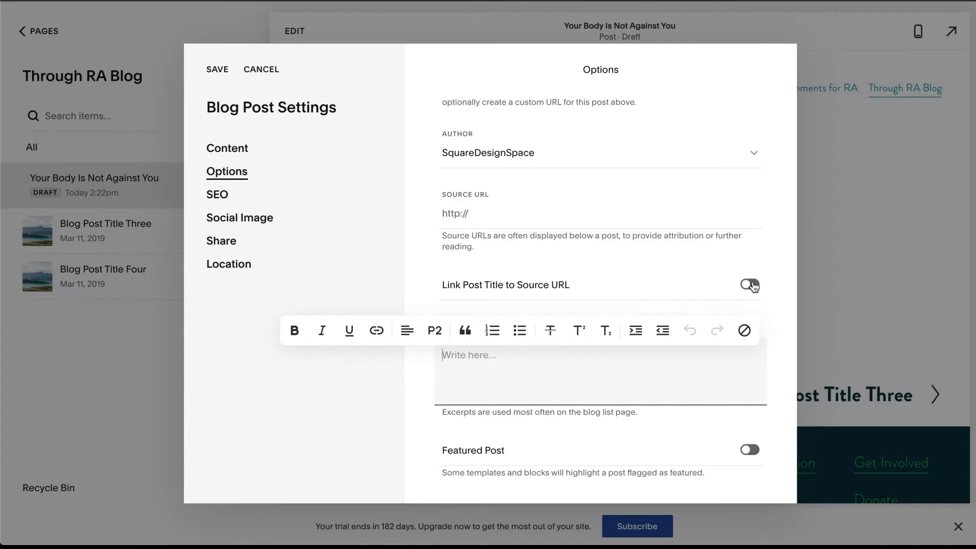
pyautogui.click(771, 249)
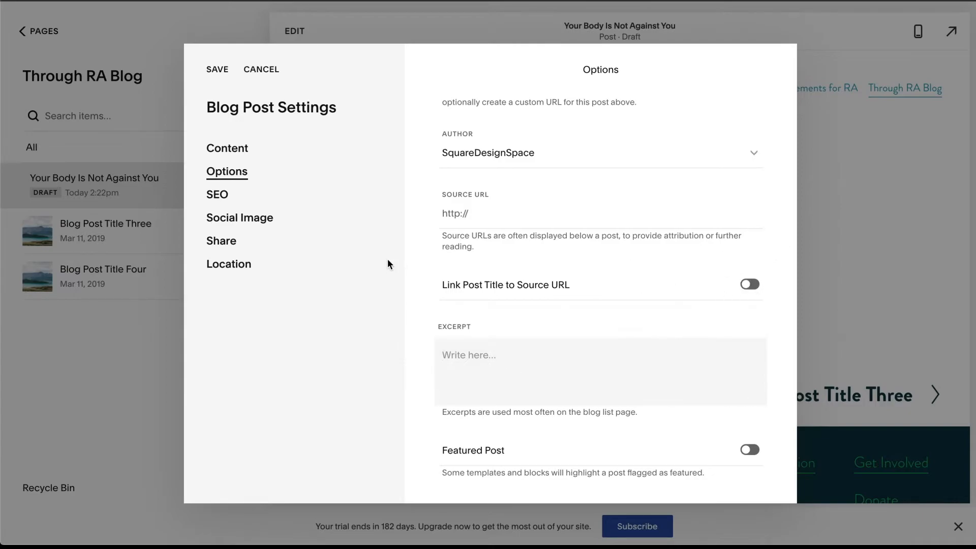
# Step: Examine the post's SEO title and description fields and its alternate social sharing image setting
pyautogui.click(218, 197)
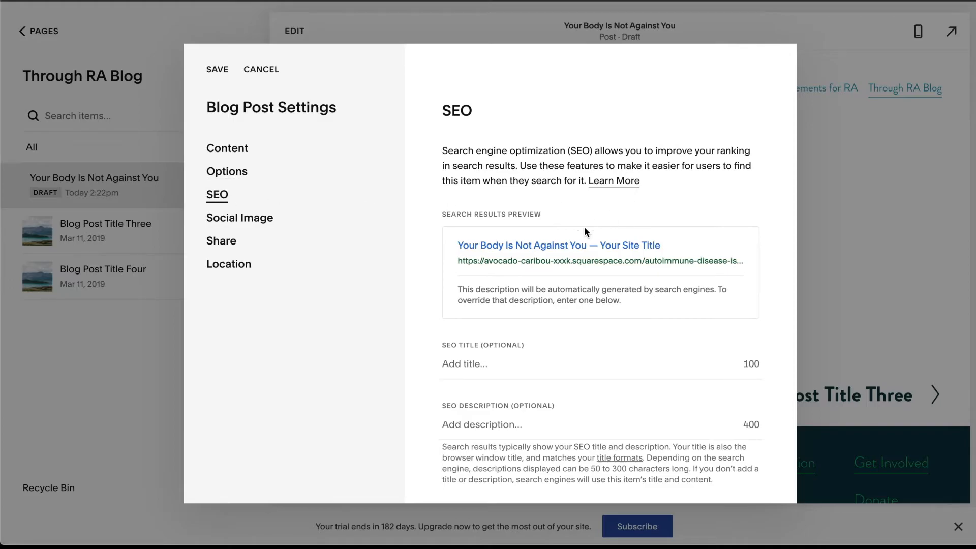
pyautogui.scroll(-1, 512, 385)
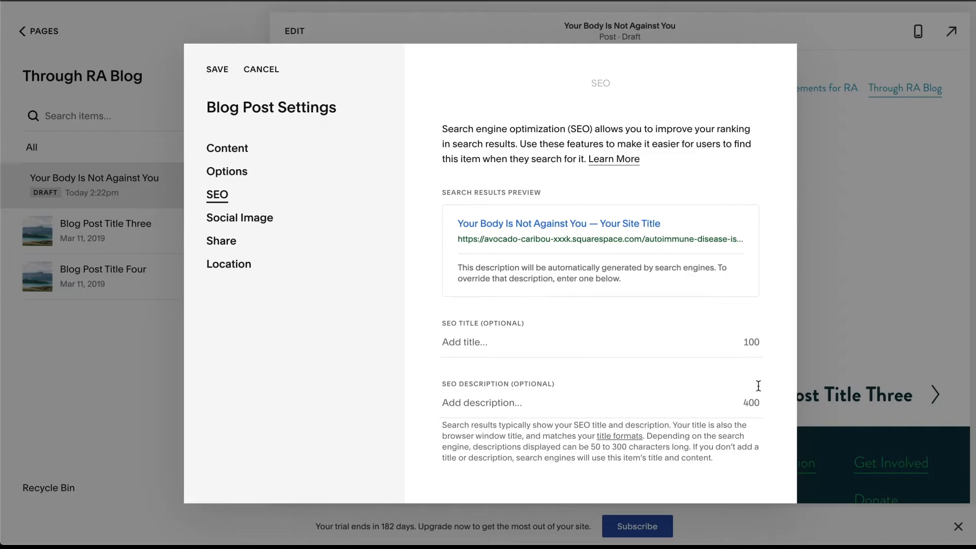
pyautogui.click(260, 219)
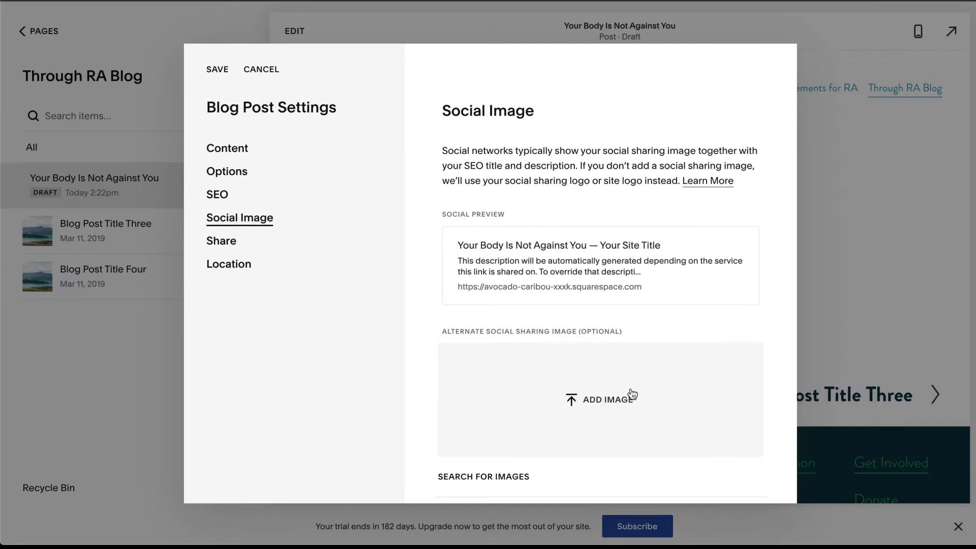
pyautogui.scroll(-1, 504, 385)
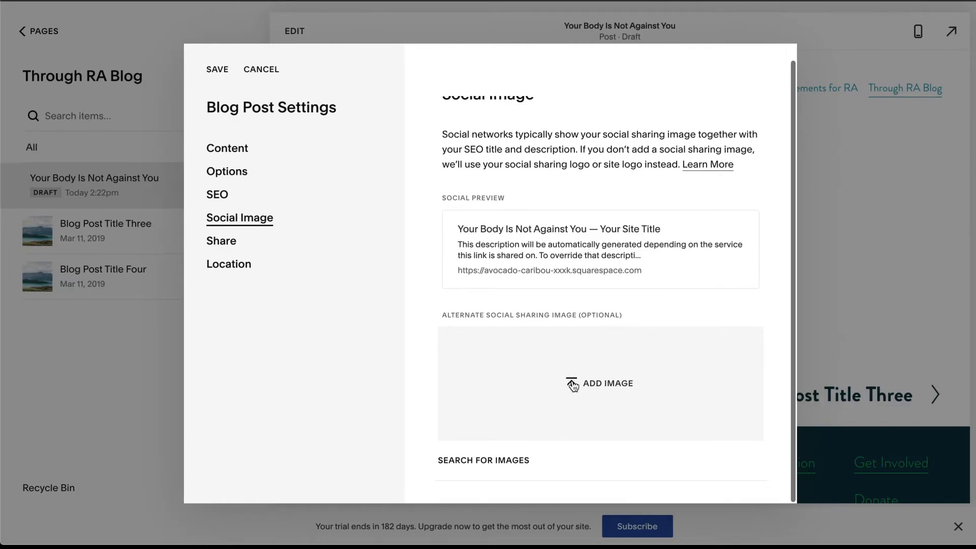
# Step: Review the post's share and location settings, and save the blog post settings
pyautogui.click(238, 246)
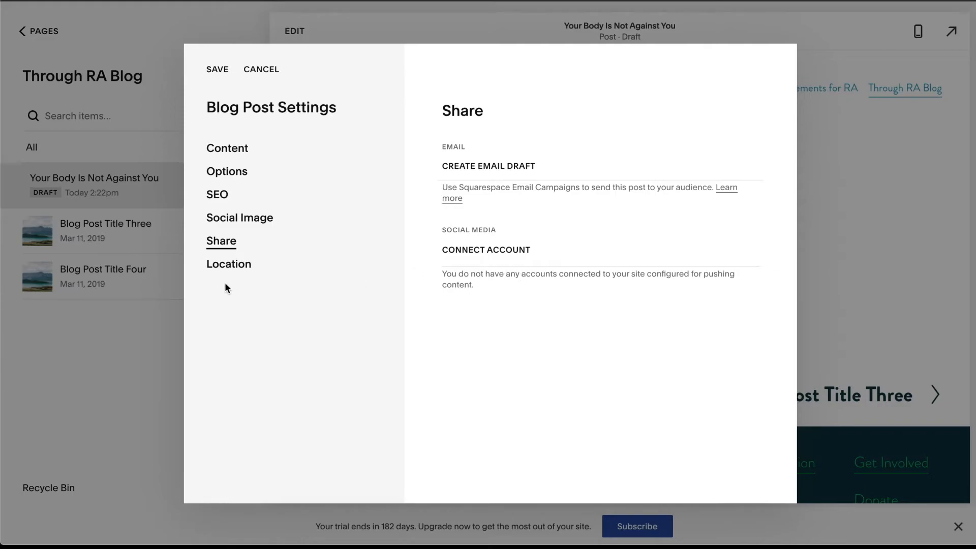
pyautogui.click(237, 268)
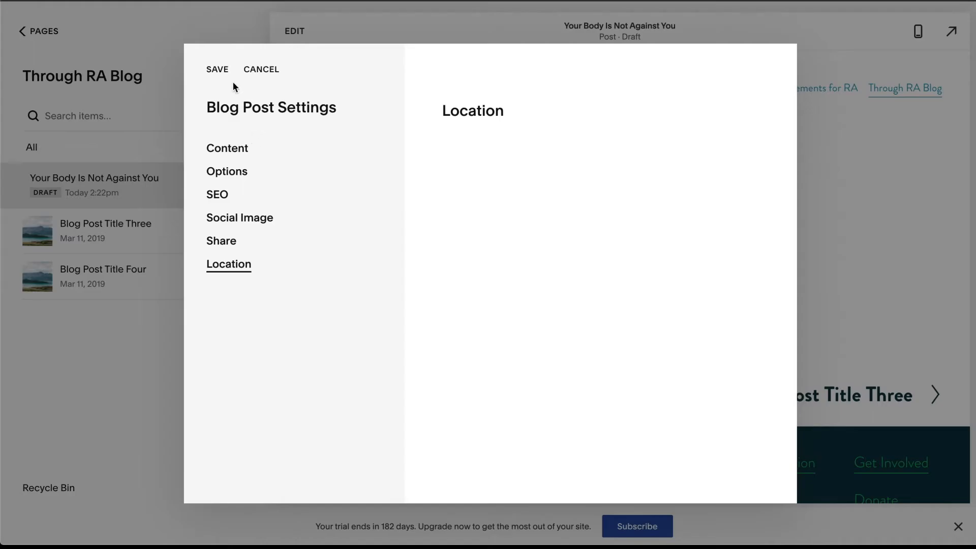
pyautogui.click(219, 76)
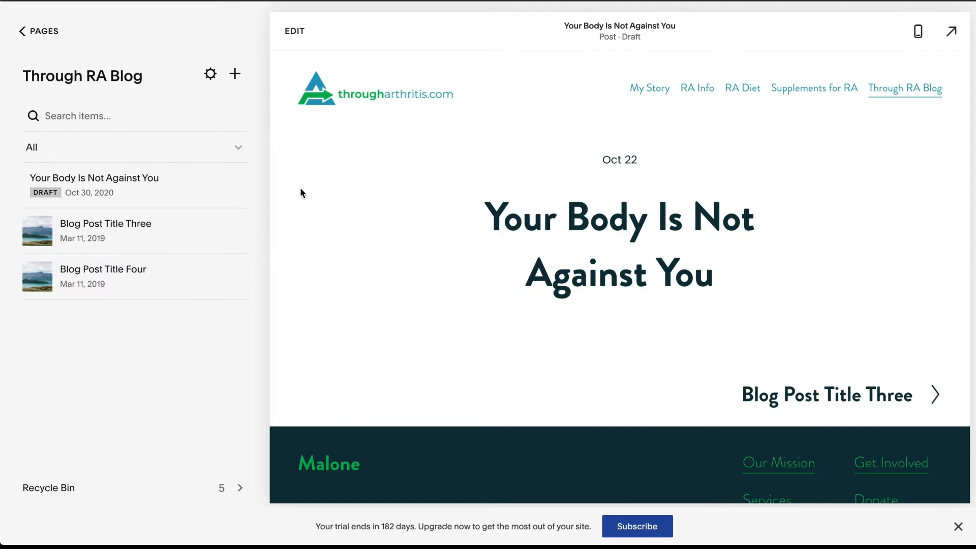
# Step: Check the saved draft's content settings, close them and bring up the actions available for the post
pyautogui.click(235, 186)
pyautogui.click(232, 218)
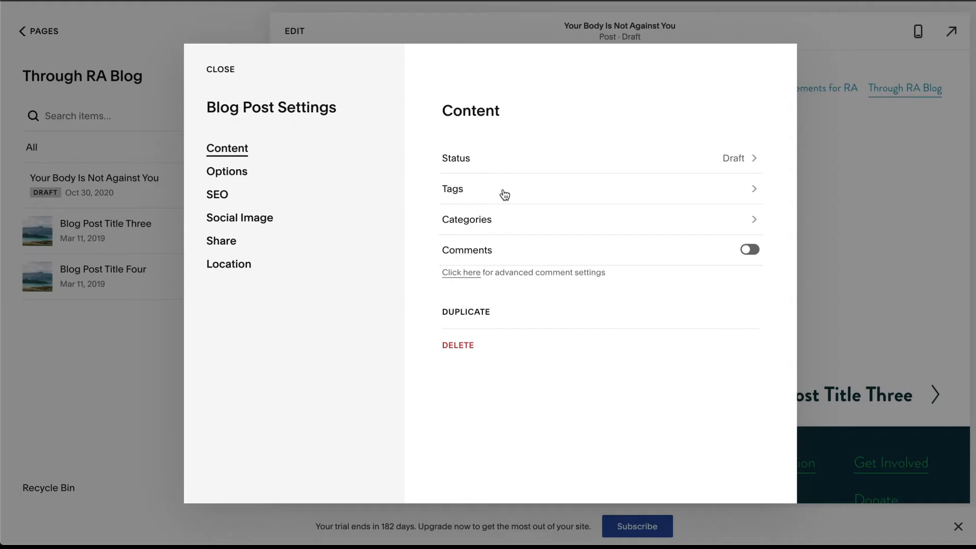
pyautogui.click(220, 70)
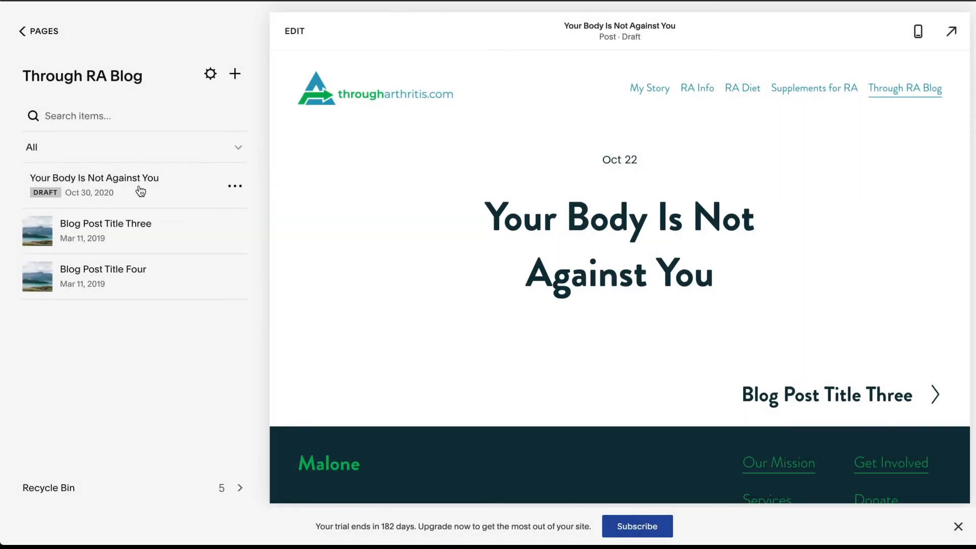
pyautogui.click(236, 187)
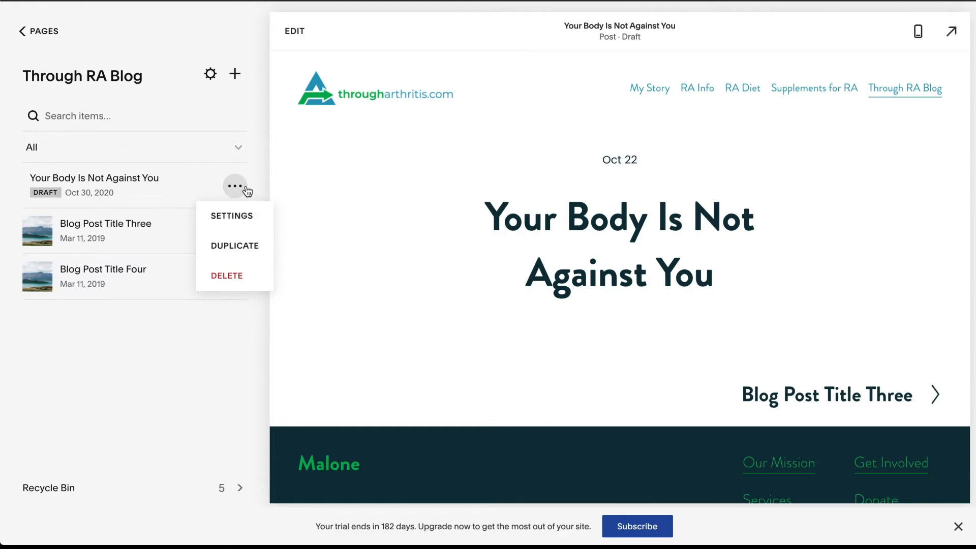
# Step: Open the draft post for editing and add the tag "autoimmune disease" in its blog post settings
pyautogui.click(612, 182)
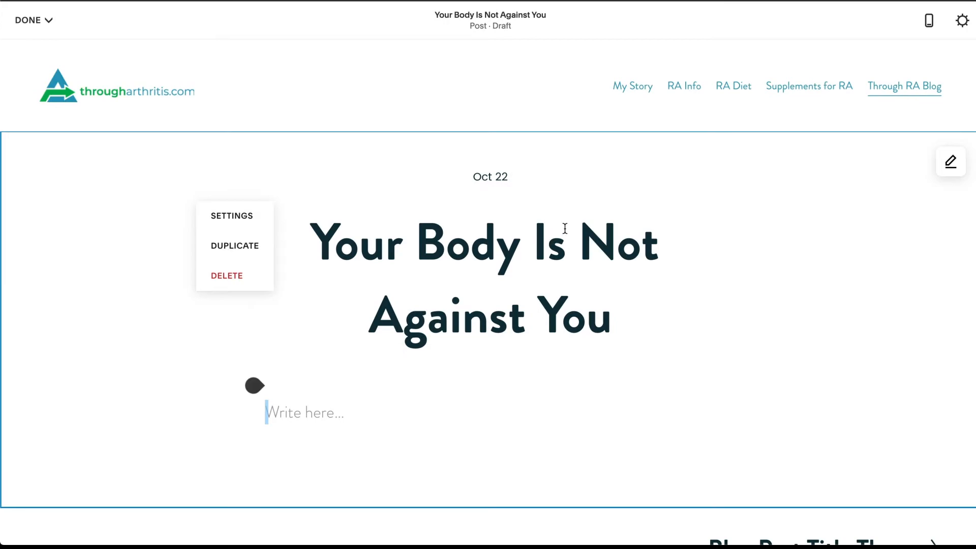
pyautogui.click(963, 22)
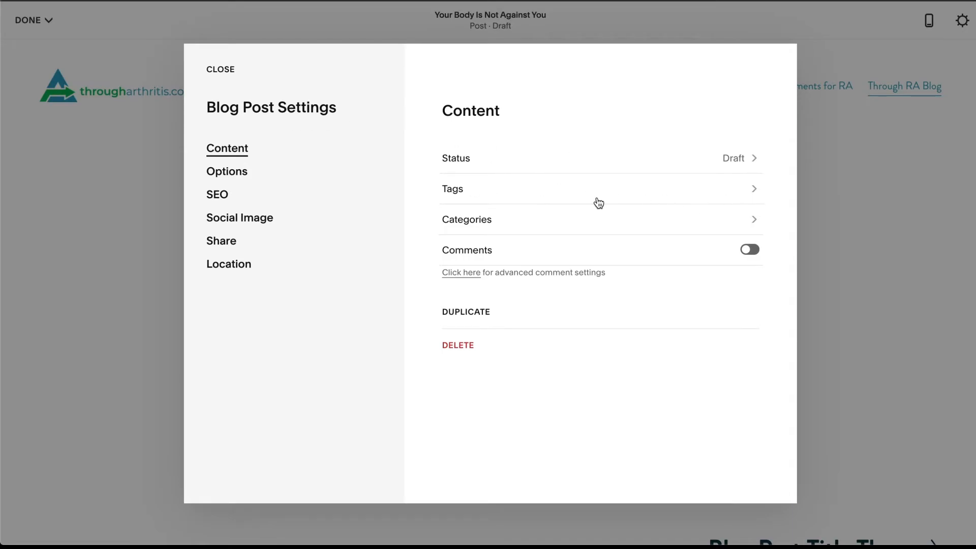
pyautogui.click(536, 196)
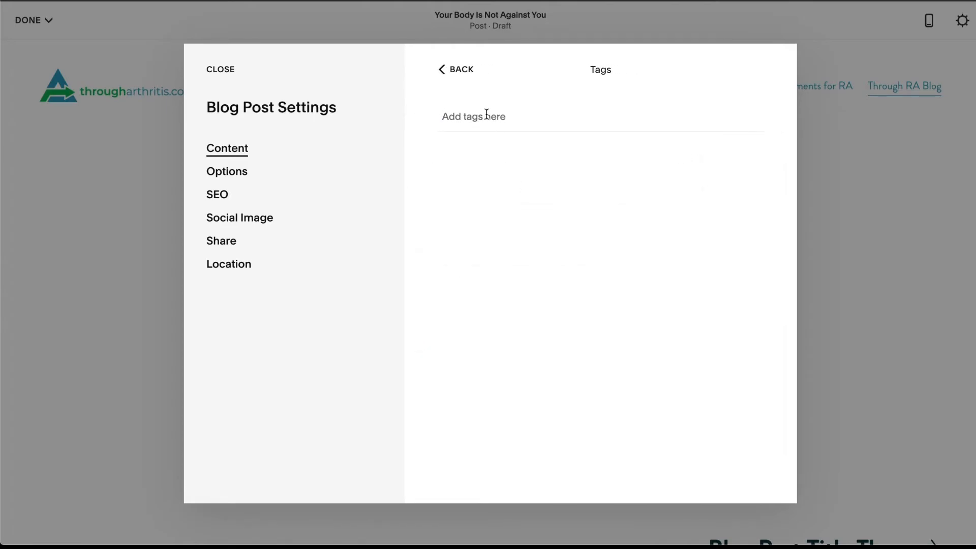
pyautogui.write('a')
pyautogui.write('utoimm')
pyautogui.write('ine')
pyautogui.press('BackSpace')
pyautogui.press('BackSpace')
pyautogui.press('BackSpace')
pyautogui.write('une disease')
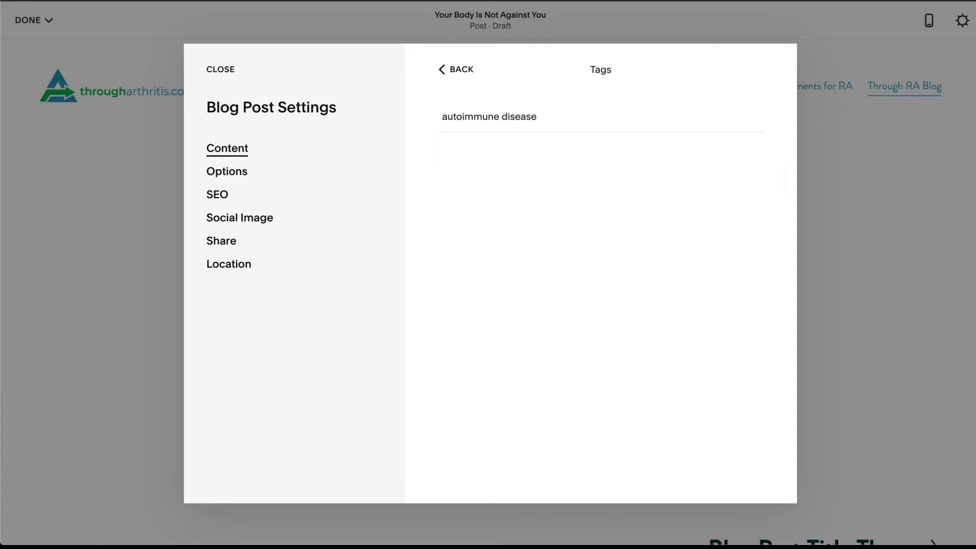
pyautogui.press('Return')
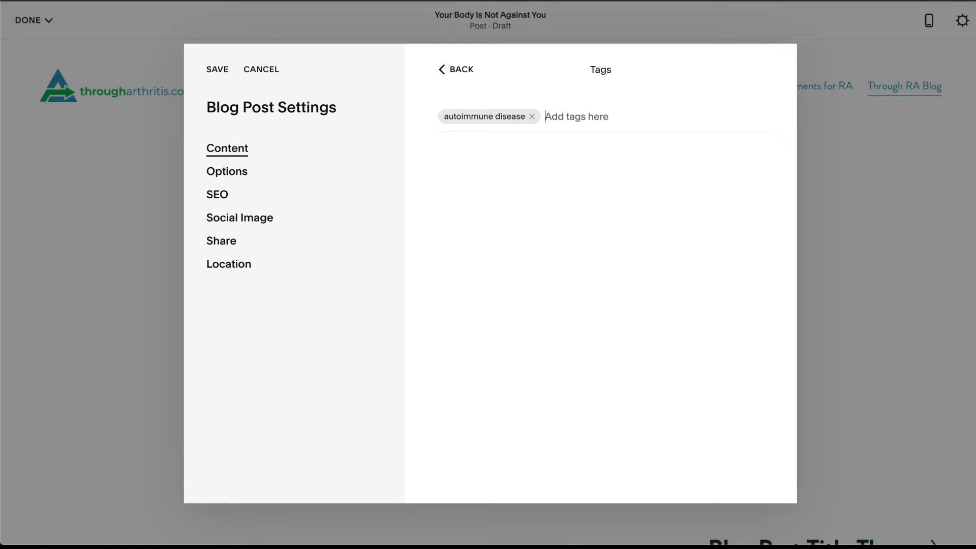
# Step: Add the tags "rheumatoid arthritis" and "mental health" to the post and return to its content settings
pyautogui.write('rheumatoid arthritis')
pyautogui.press('Return')
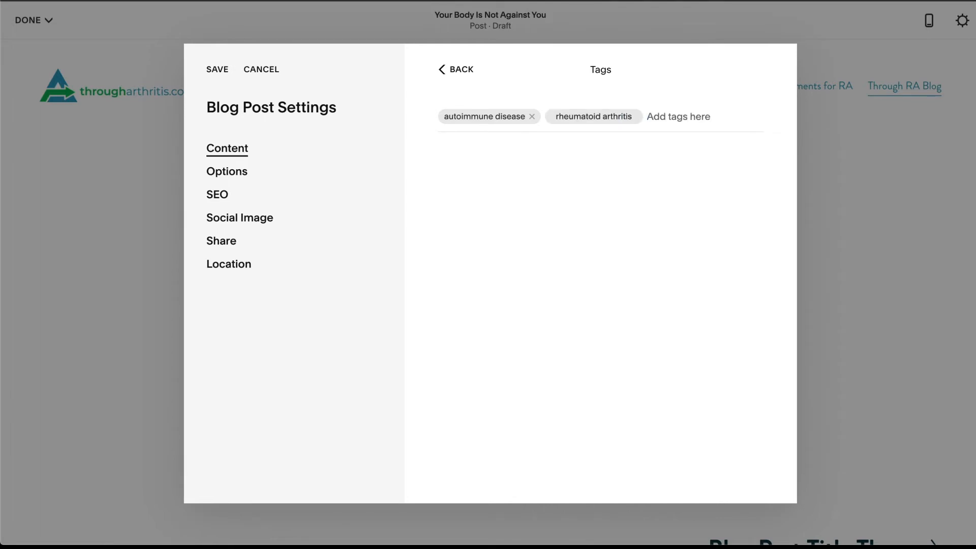
pyautogui.write('mental health')
pyautogui.press('Return')
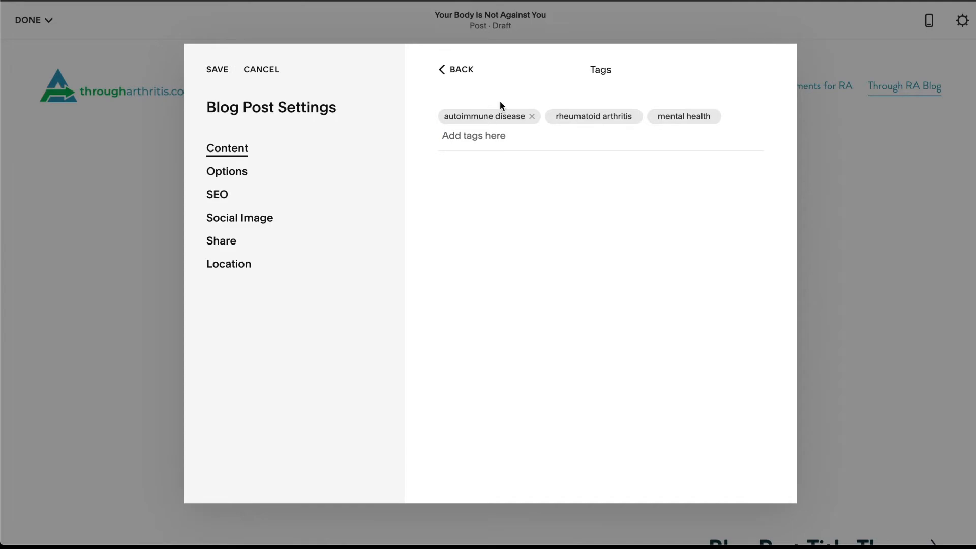
pyautogui.click(462, 70)
# Step: Add "autoimmune disease" as a post category and enter "mental health" as a second one
pyautogui.click(674, 225)
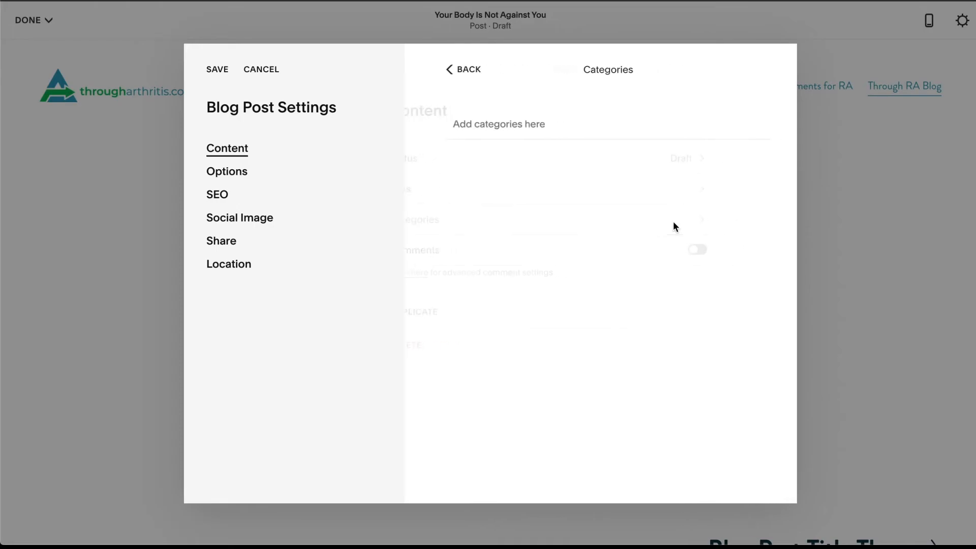
pyautogui.write('autoimmun')
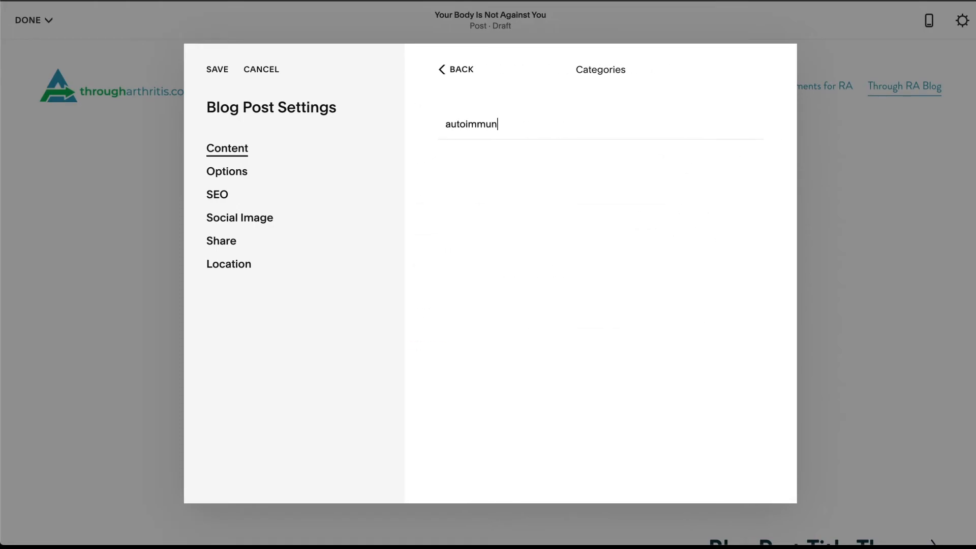
pyautogui.write('e disease')
pyautogui.press('Return')
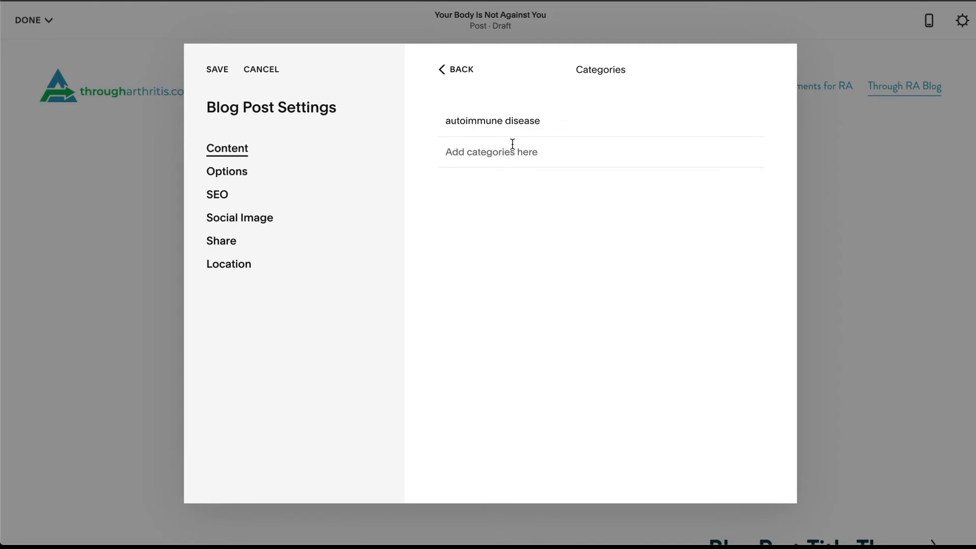
pyautogui.write('mental')
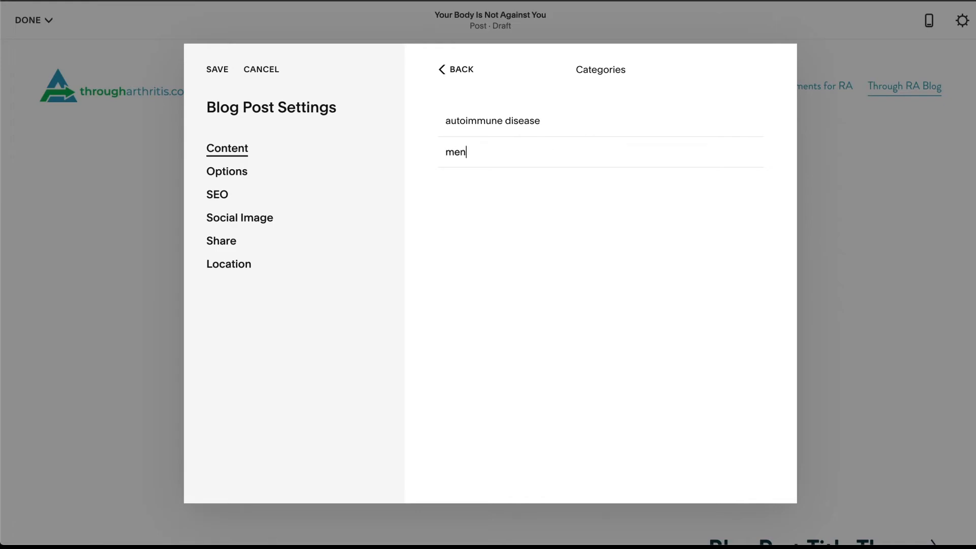
pyautogui.write(' health')
pyautogui.click(456, 69)
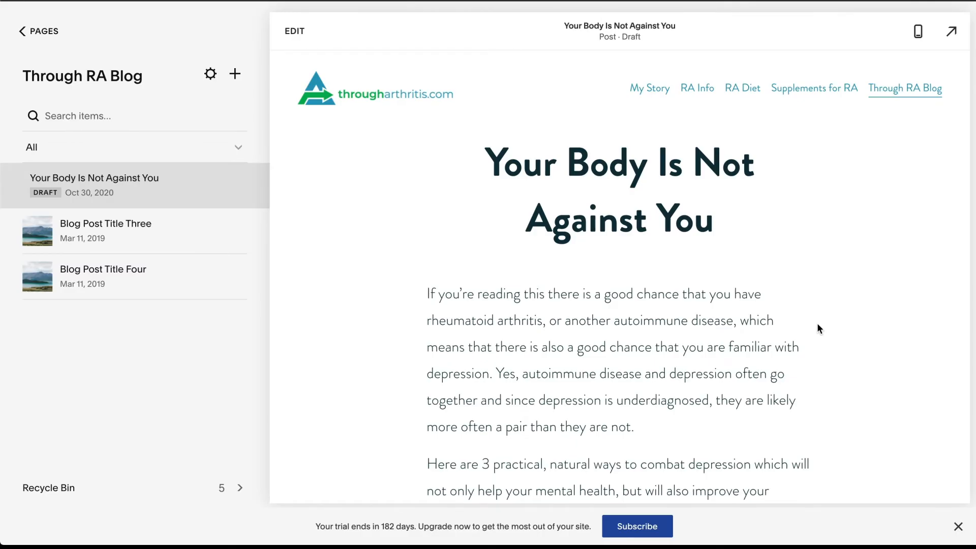
# Step: Try the Narrow and Medium content widths in the post section's format settings
pyautogui.click(615, 301)
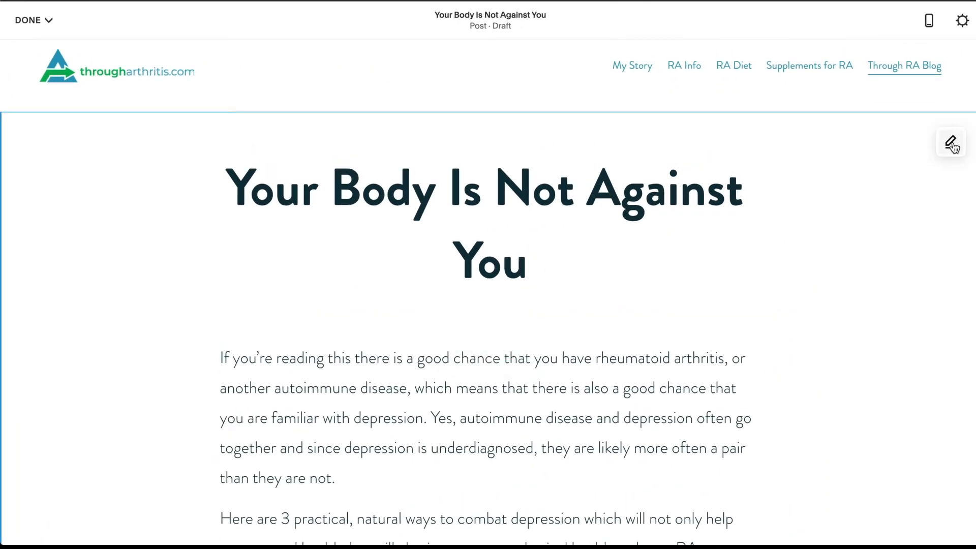
pyautogui.click(953, 145)
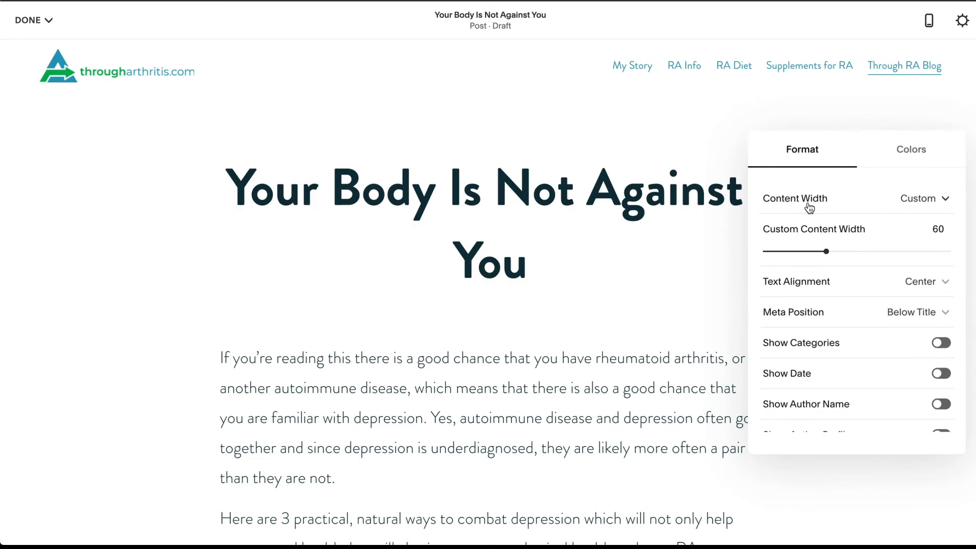
pyautogui.click(921, 203)
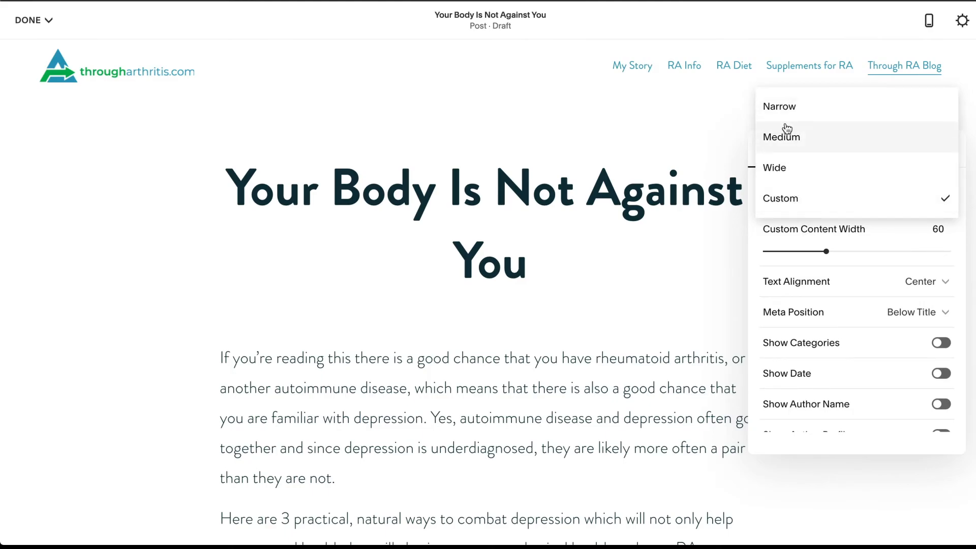
pyautogui.click(797, 108)
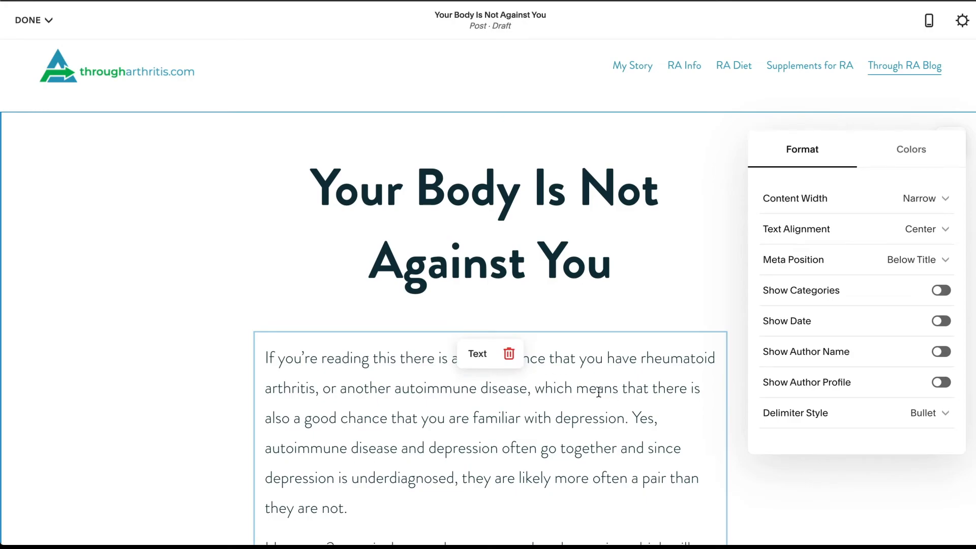
pyautogui.click(937, 201)
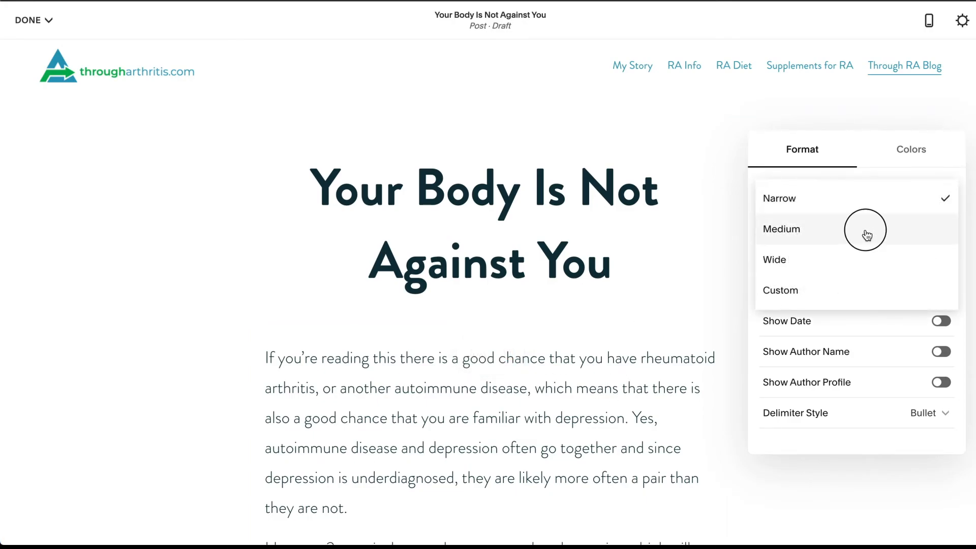
pyautogui.click(867, 235)
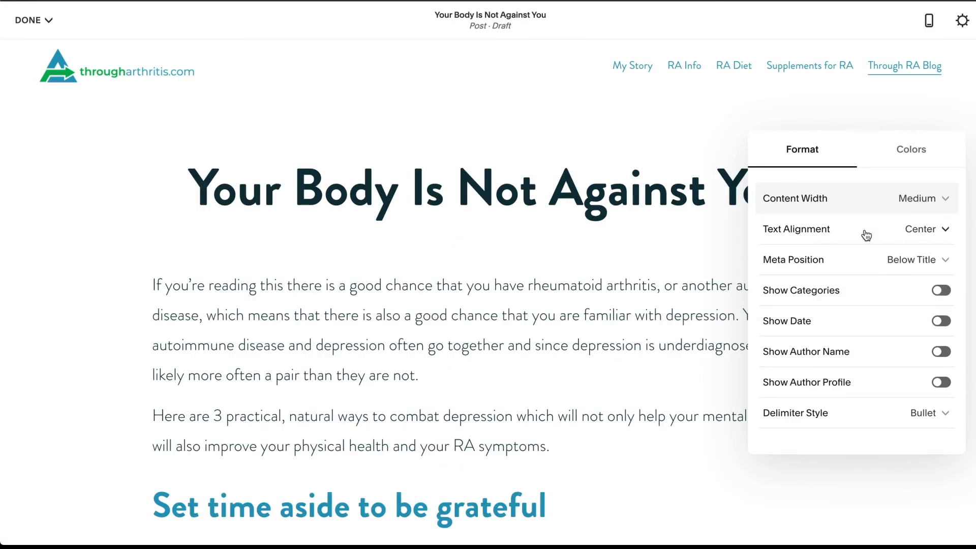
# Step: Set the post's content width to Custom, close the section's format settings and reopen them
pyautogui.click(918, 204)
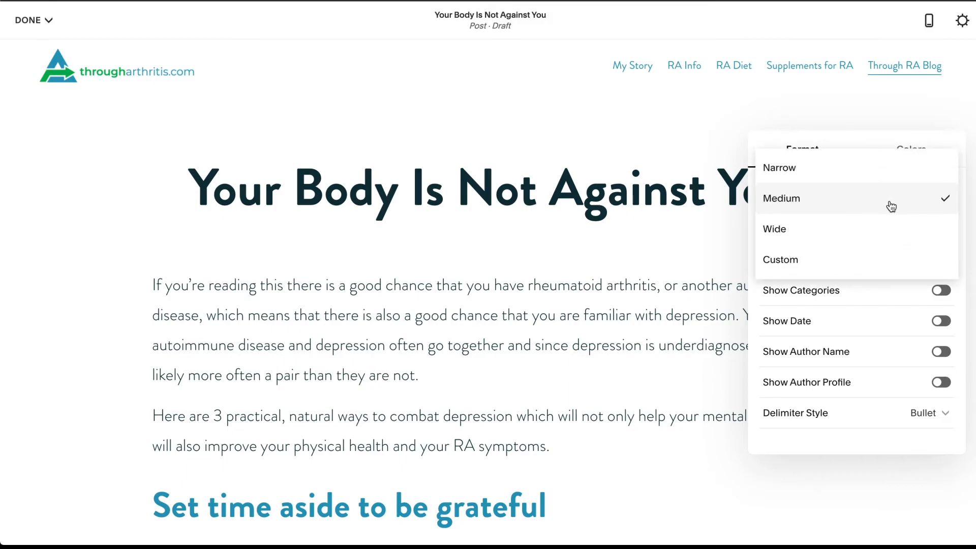
pyautogui.click(810, 265)
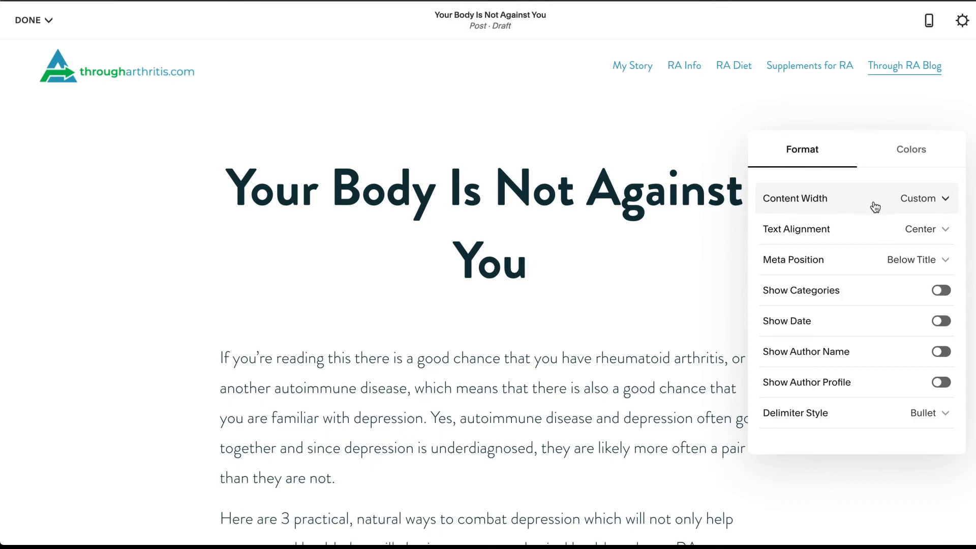
pyautogui.click(726, 138)
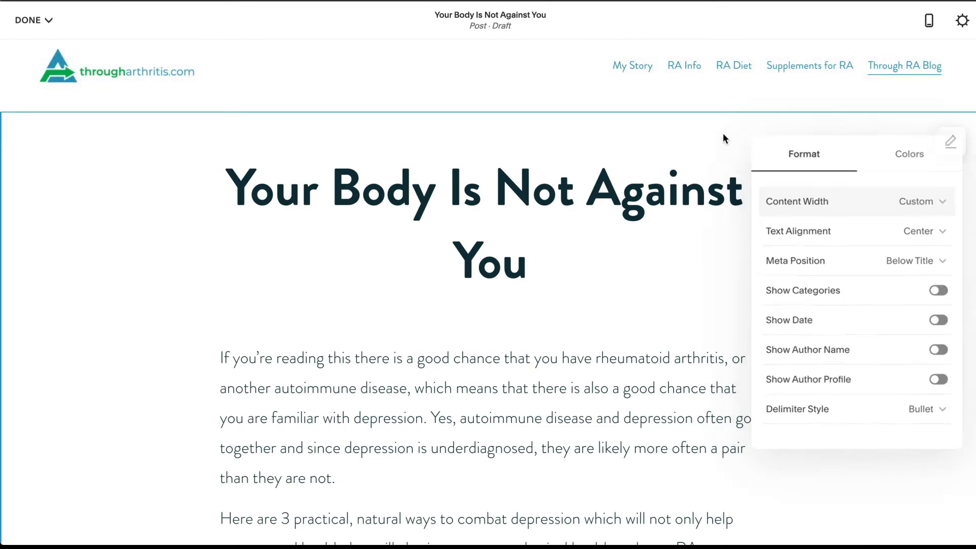
pyautogui.click(949, 142)
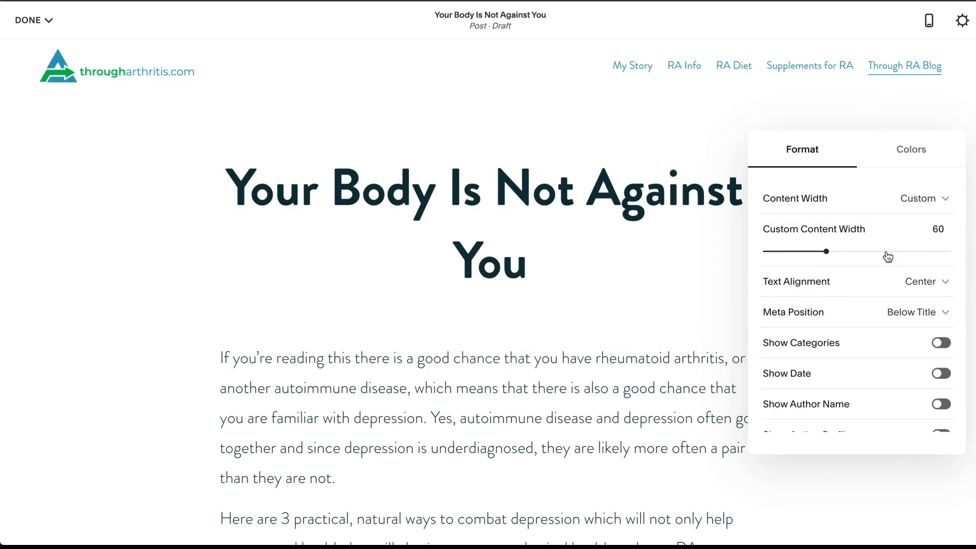
# Step: Check the meta position choices, try Left text alignment and set the alignment back to Center
pyautogui.scroll(-3, 822, 295)
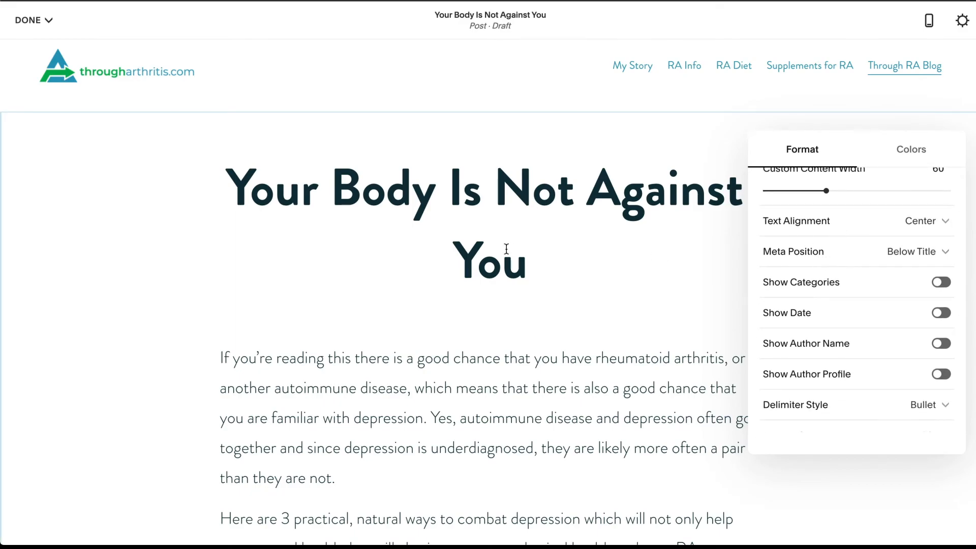
pyautogui.click(861, 255)
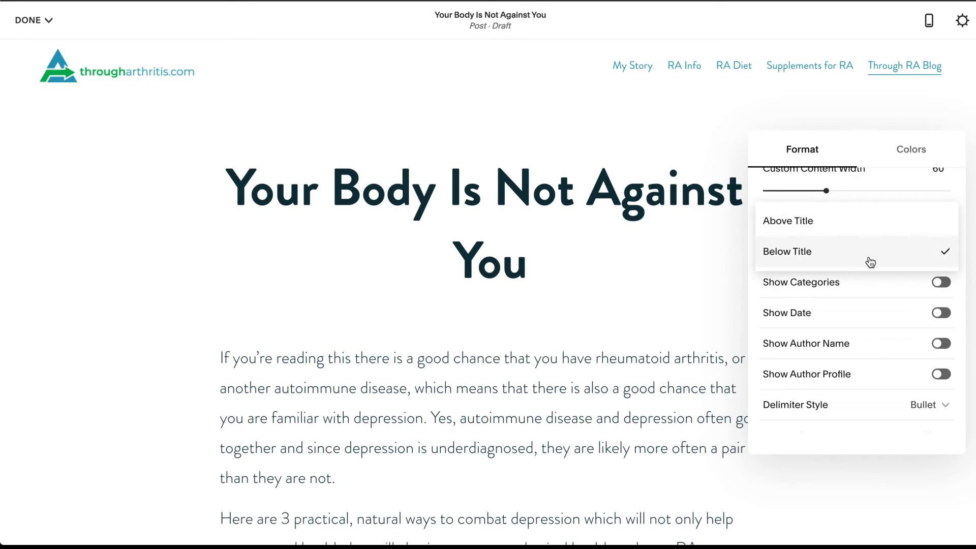
pyautogui.click(946, 202)
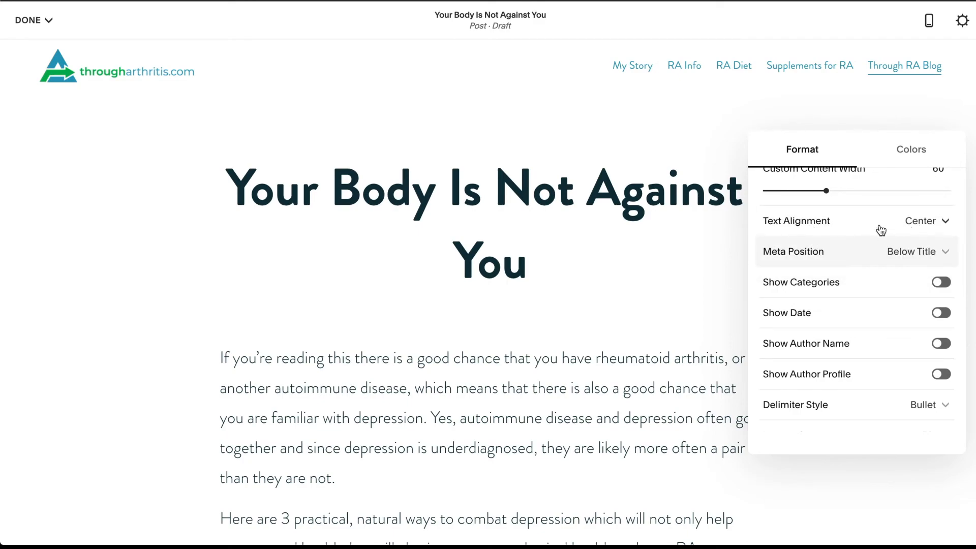
pyautogui.click(944, 223)
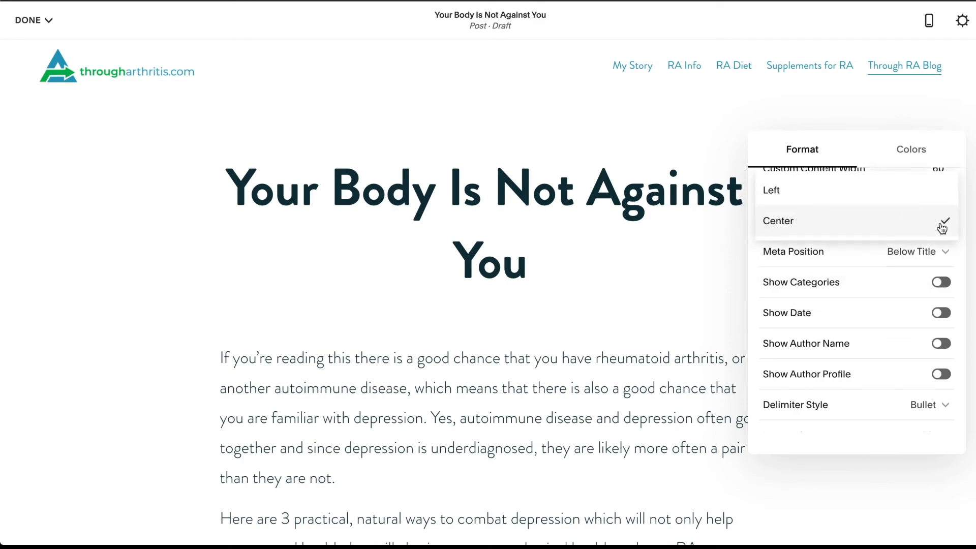
pyautogui.click(814, 200)
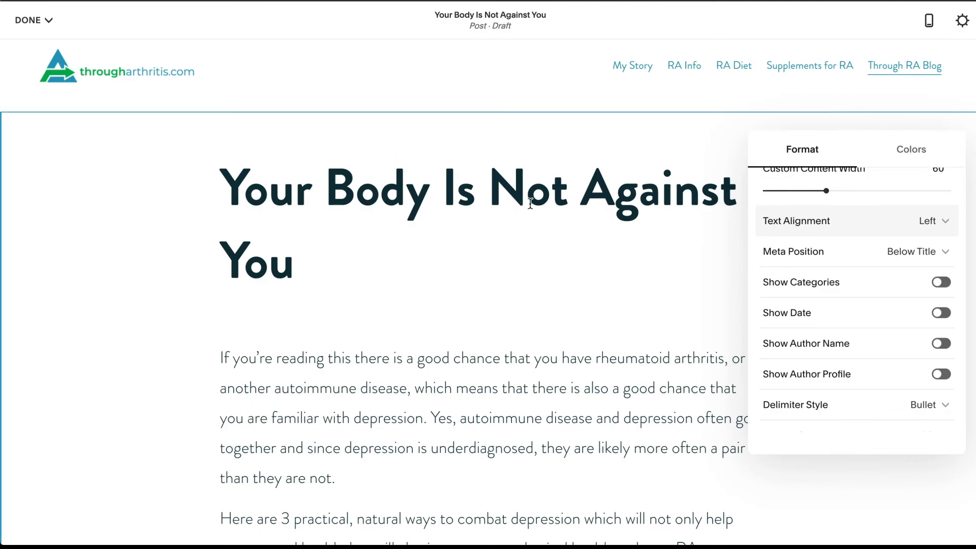
pyautogui.click(874, 223)
pyautogui.click(840, 257)
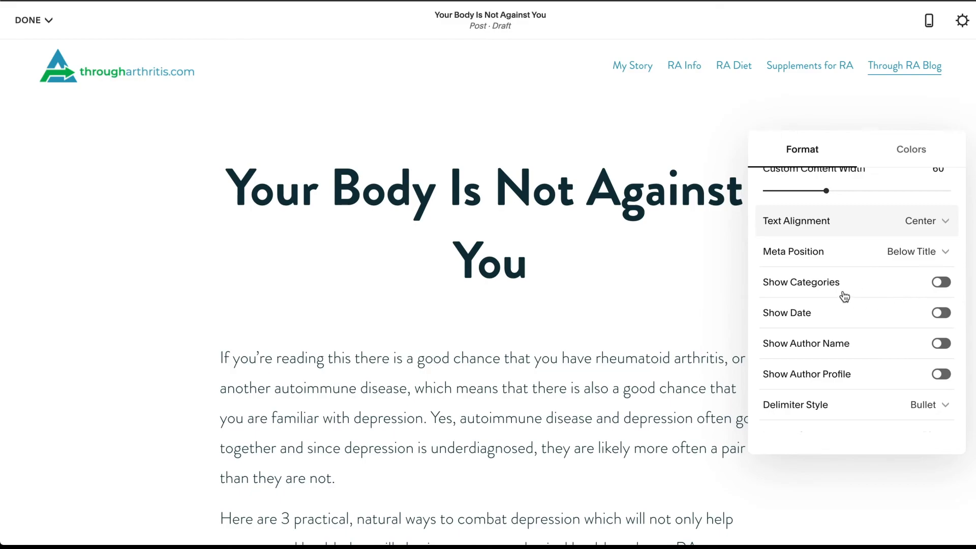
# Step: Show the categories, date, author name and author profile on the blog post
pyautogui.click(942, 282)
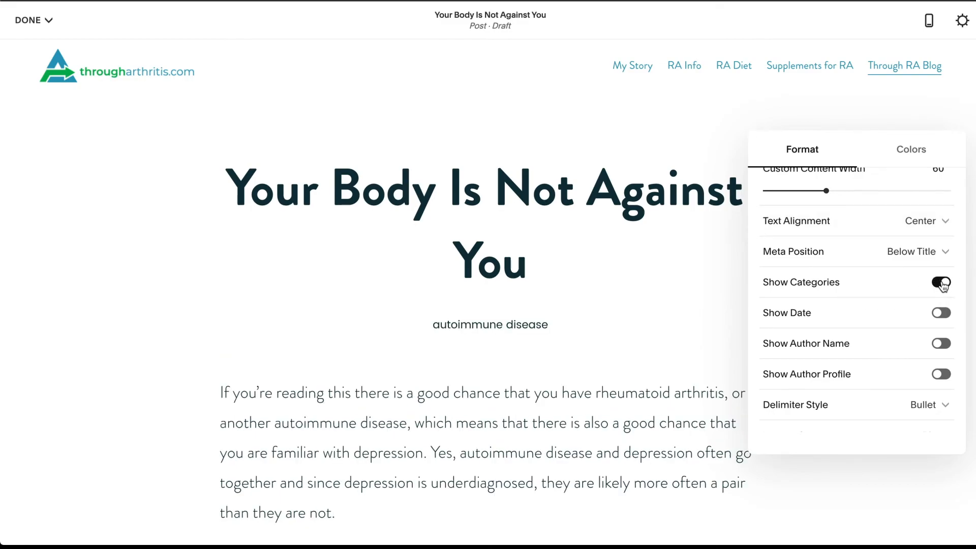
pyautogui.click(941, 314)
pyautogui.click(941, 345)
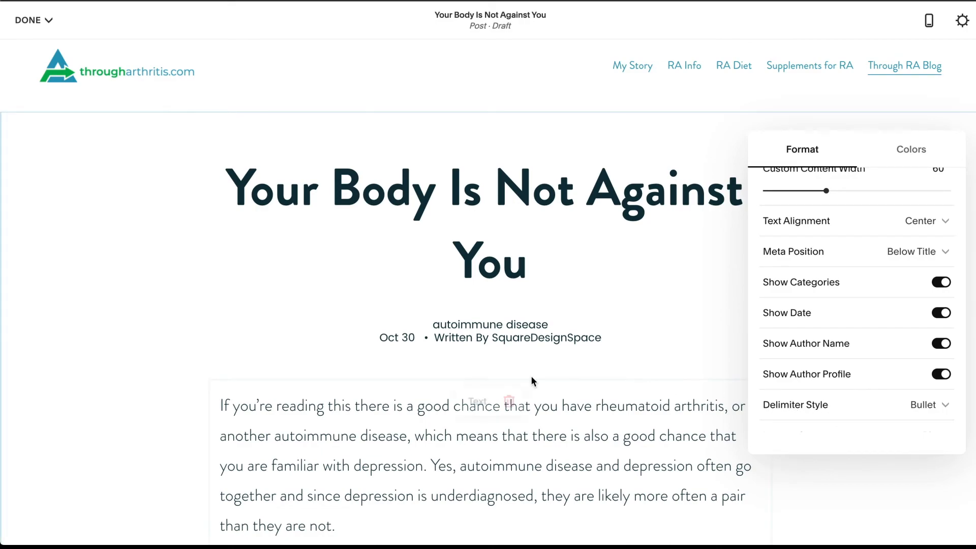
# Step: Try the Pipe and Space delimiter styles between the post's date and author name
pyautogui.click(936, 405)
pyautogui.click(835, 438)
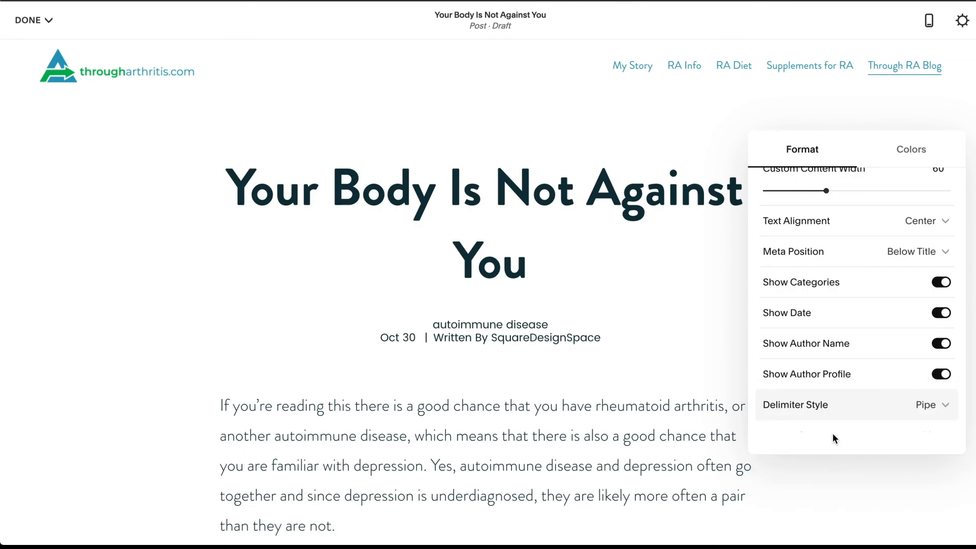
pyautogui.click(944, 409)
pyautogui.click(866, 469)
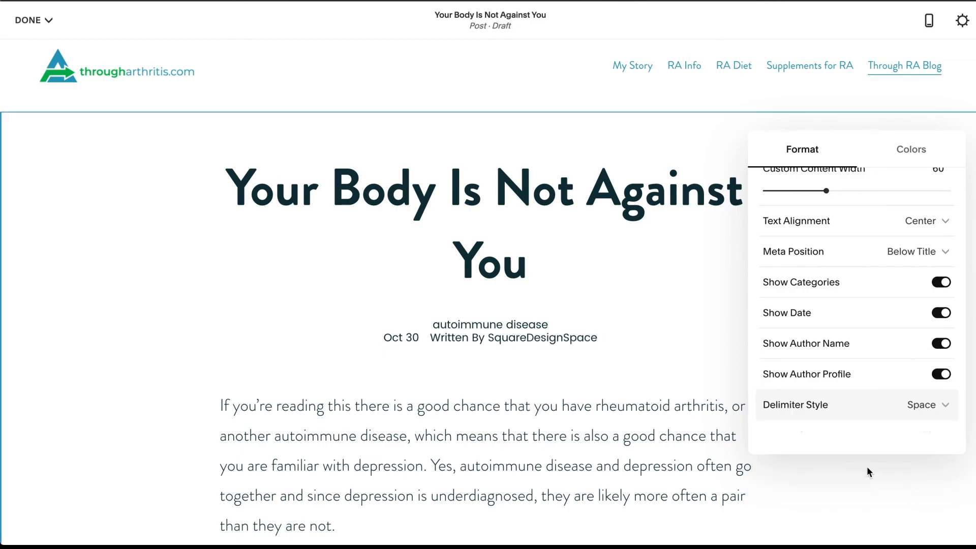
# Step: Set the delimiter style to Pipe and hide the categories on the blog post
pyautogui.click(922, 410)
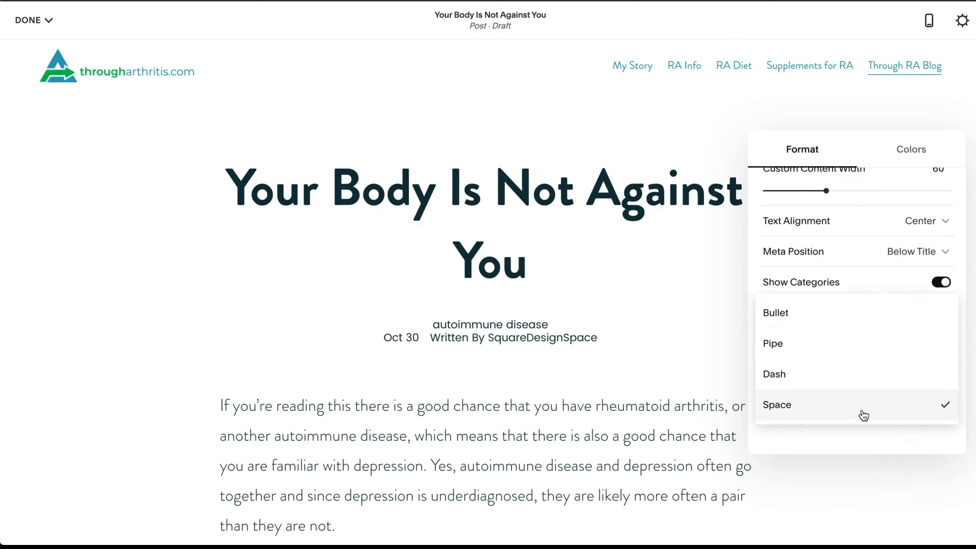
pyautogui.click(821, 343)
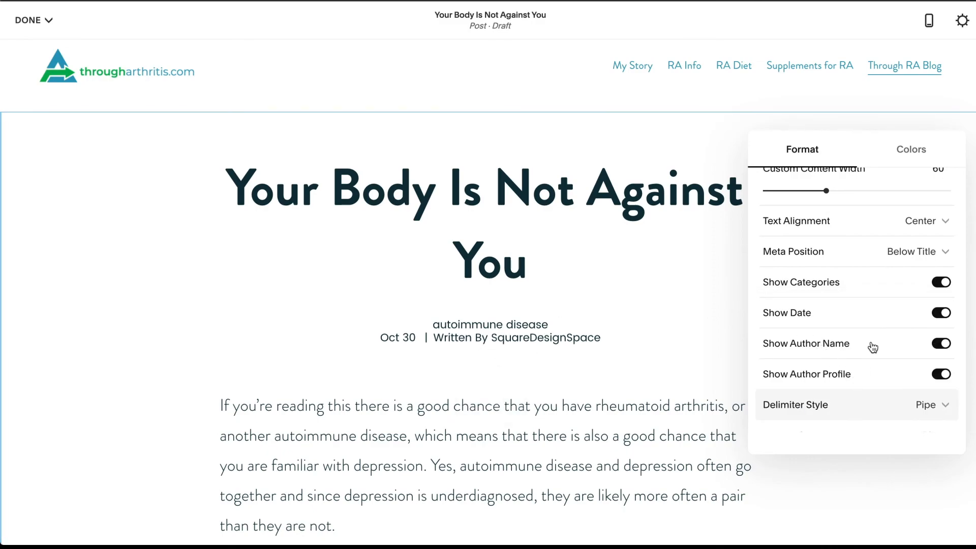
pyautogui.click(942, 283)
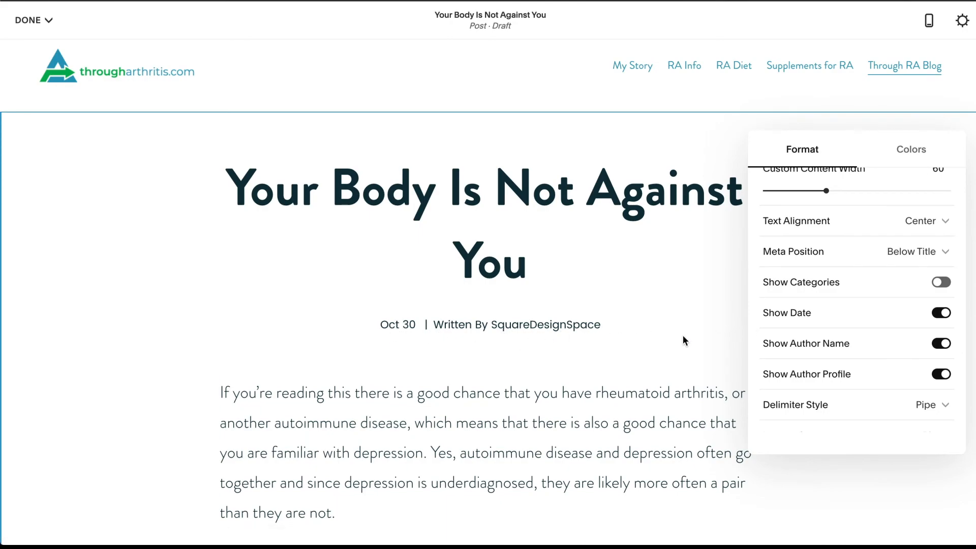
# Step: Try the Above Title meta position on the blog post, then restore it to Below Title
pyautogui.click(932, 252)
pyautogui.click(871, 224)
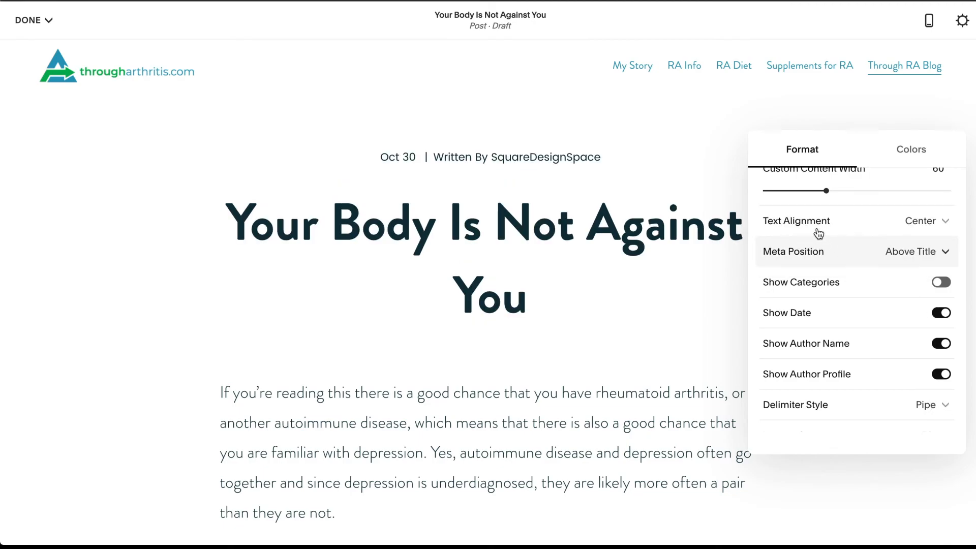
pyautogui.click(864, 253)
pyautogui.click(853, 284)
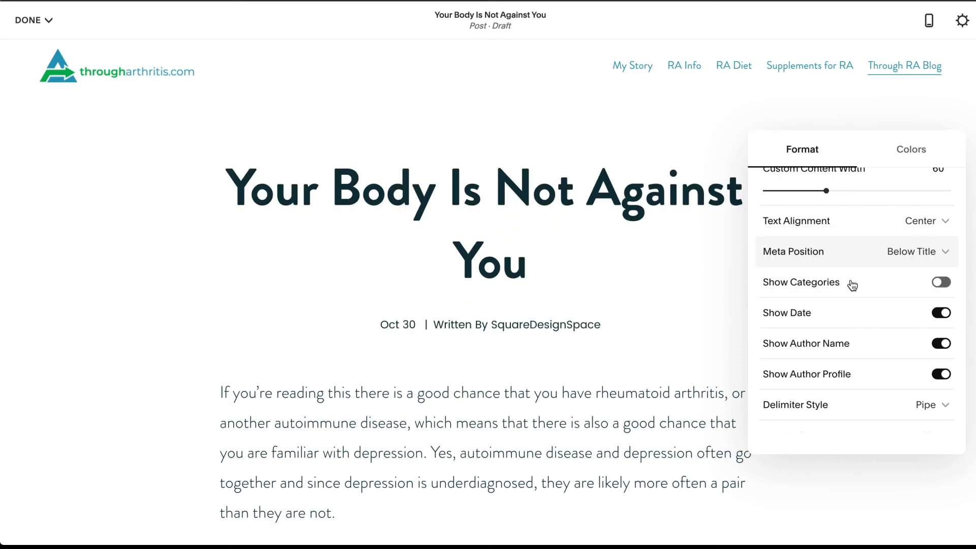
# Step: Set the blog post's header spacing to 60px
pyautogui.scroll(-1, 899, 374)
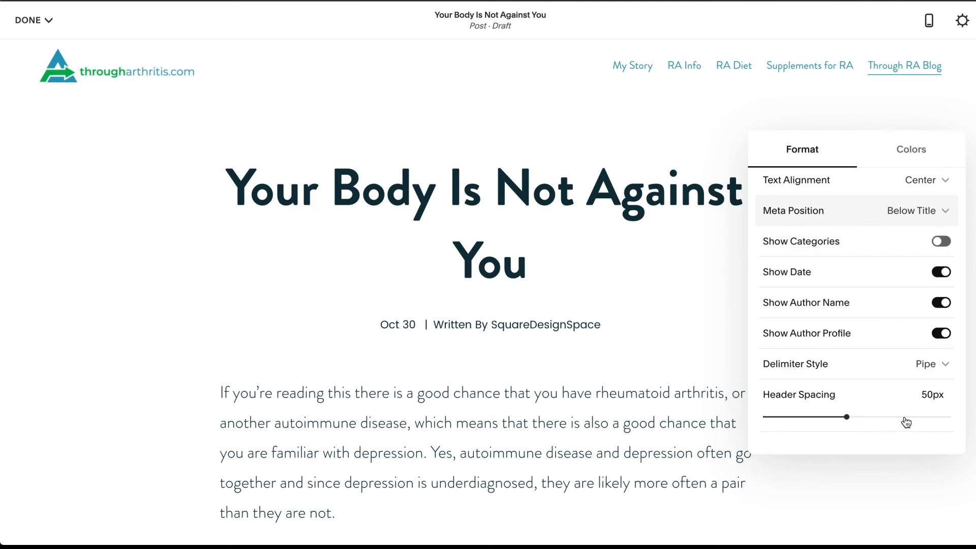
pyautogui.moveTo(881, 414)
pyautogui.mouseDown()
pyautogui.moveTo(832, 413)
pyautogui.moveTo(949, 416)
pyautogui.moveTo(802, 415)
pyautogui.moveTo(867, 418)
pyautogui.mouseUp()
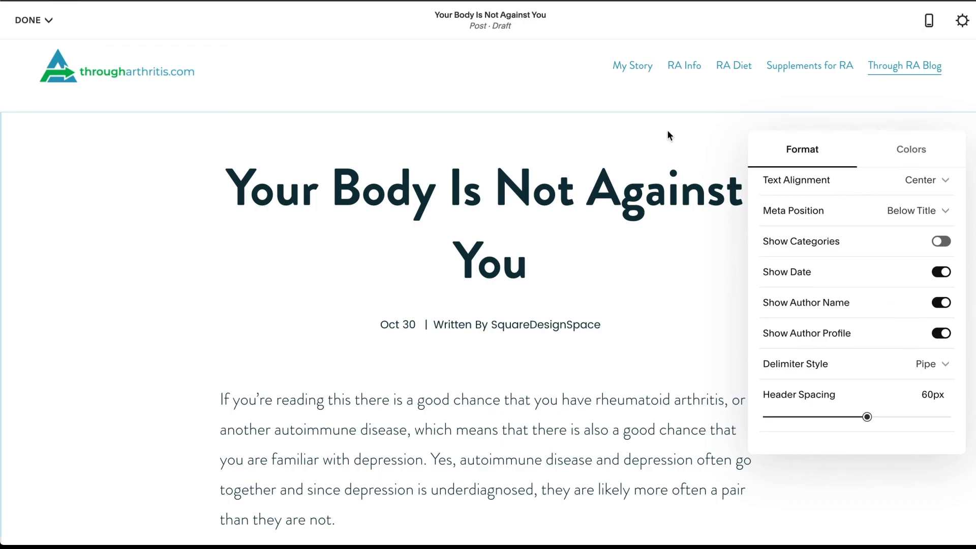
# Step: Try the White Bold color theme on the post section, restore White Minimal, and look through the remaining themes
pyautogui.click(920, 154)
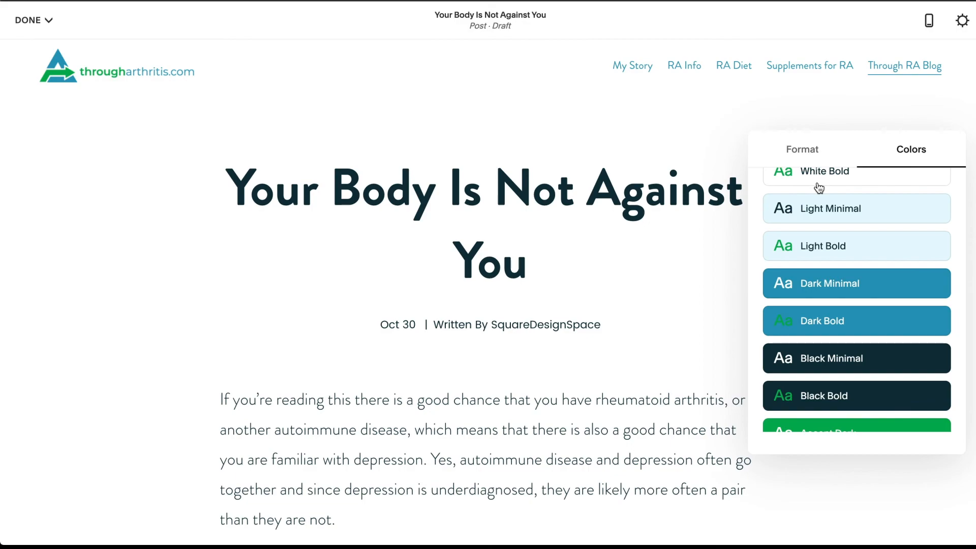
pyautogui.scroll(2, 829, 280)
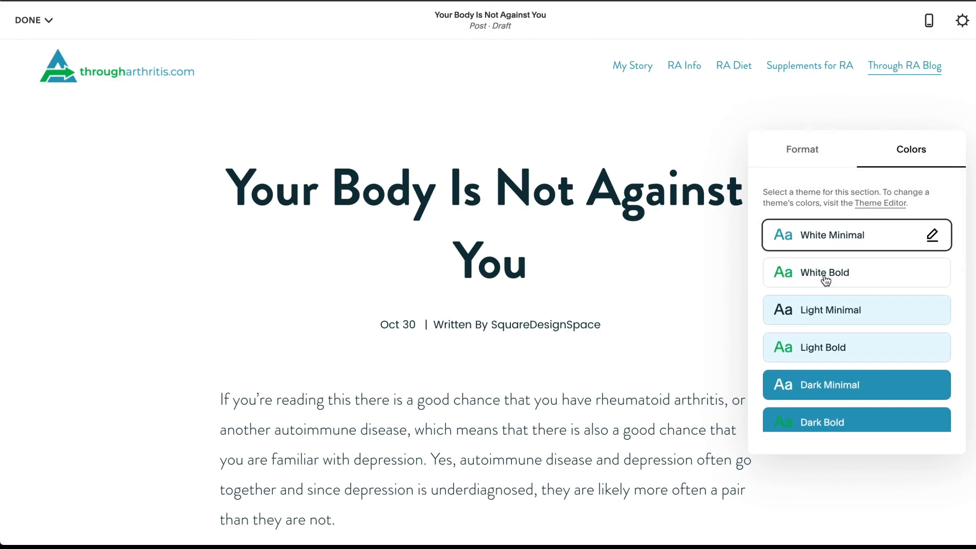
pyautogui.click(821, 279)
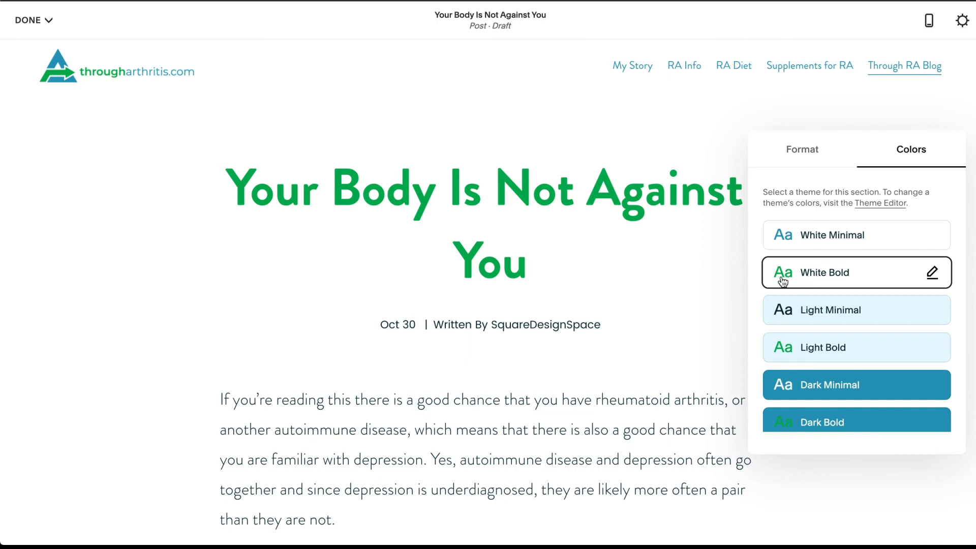
pyautogui.click(844, 239)
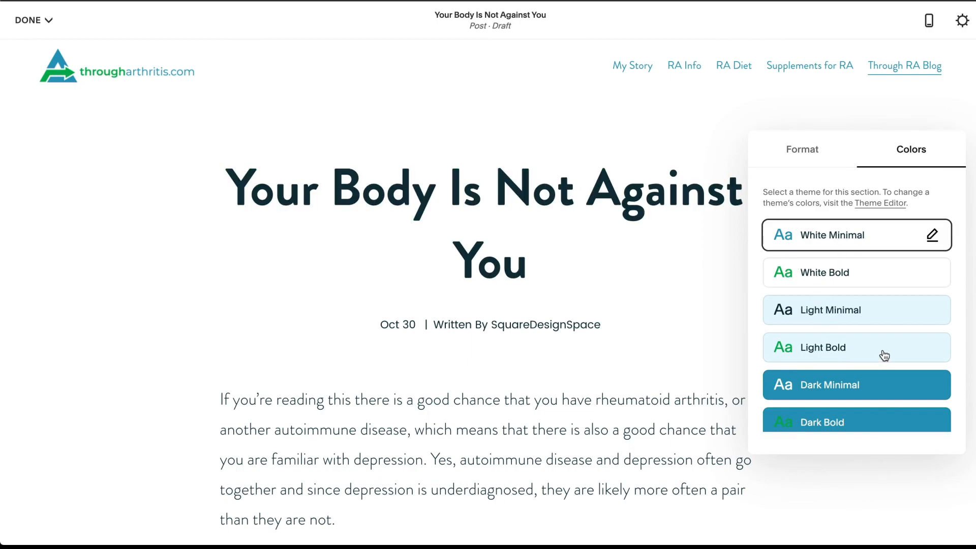
pyautogui.scroll(-4, 882, 353)
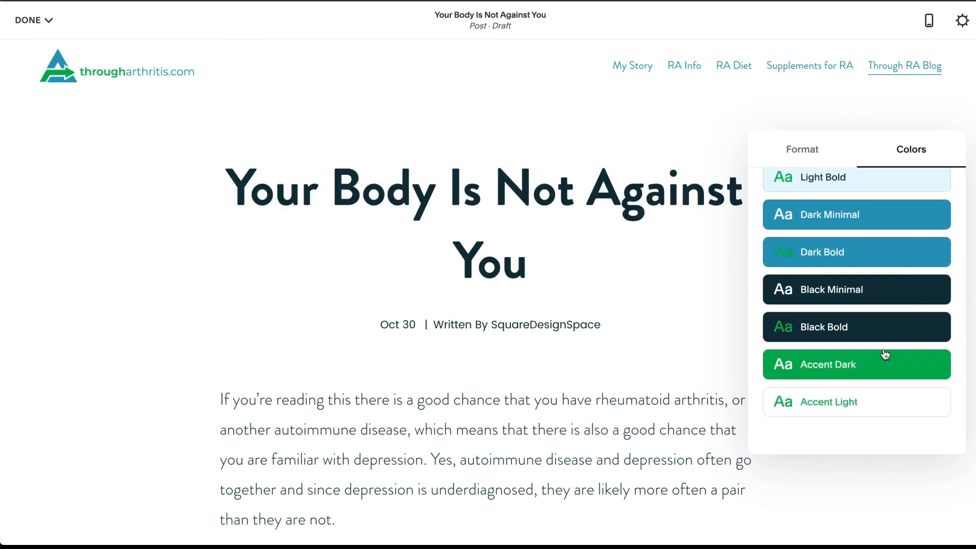
pyautogui.scroll(4, 884, 354)
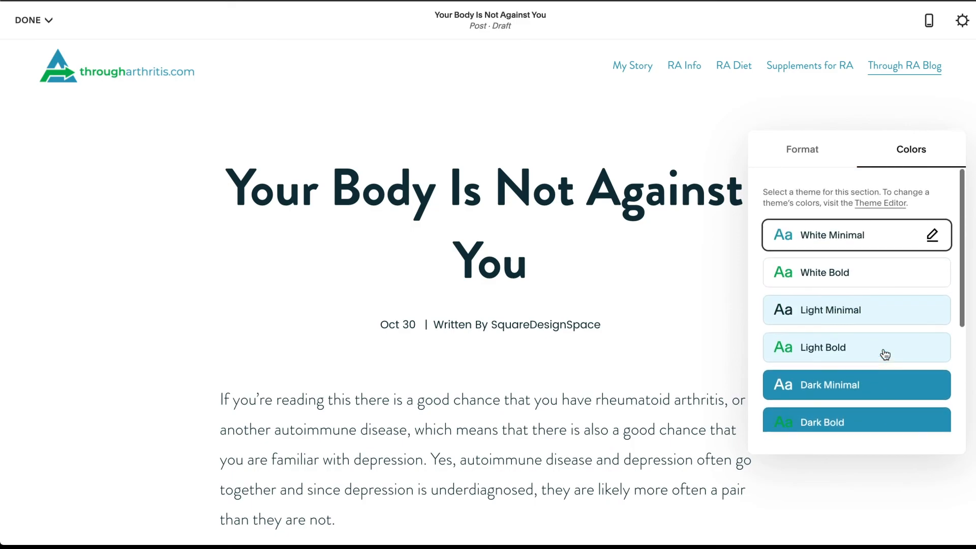
pyautogui.click(675, 271)
# Step: Review the blog post's title, metadata and body text with the current formatting
pyautogui.scroll(-10, 526, 386)
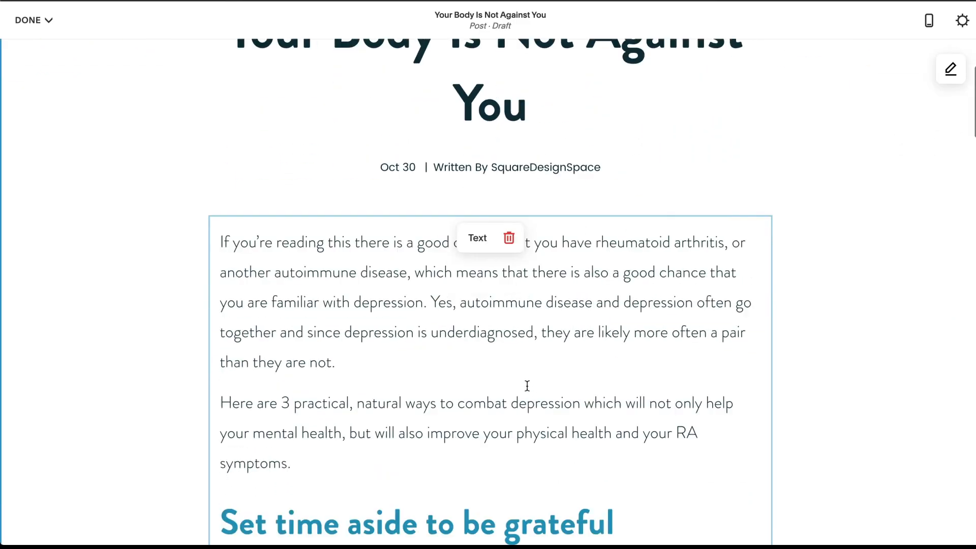
pyautogui.scroll(-14, 527, 386)
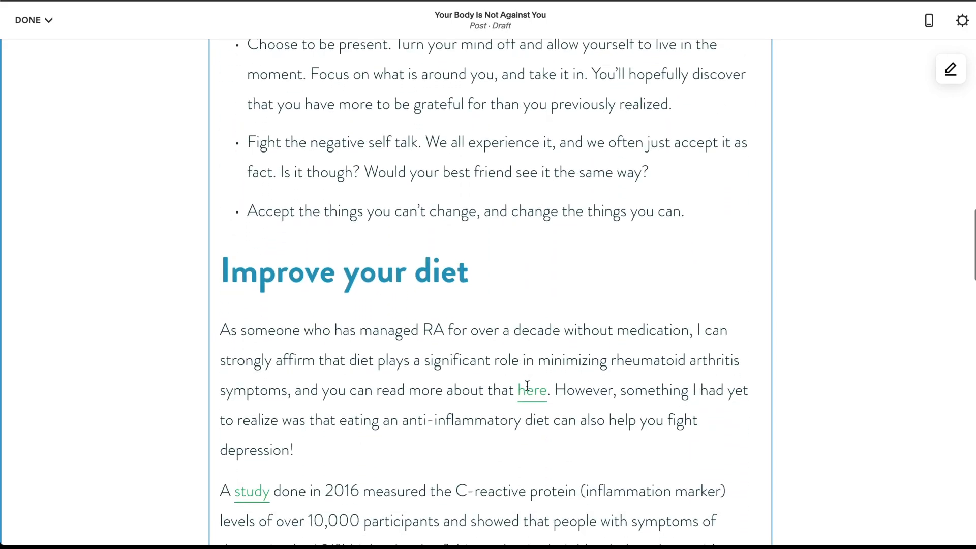
pyautogui.scroll(15, 527, 386)
pyautogui.scroll(8, 527, 386)
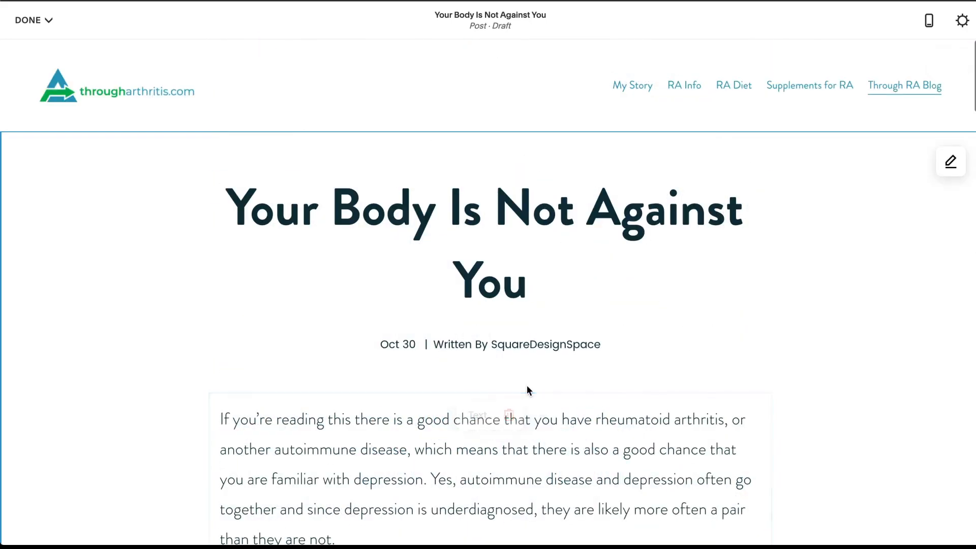
pyautogui.scroll(-4, 527, 386)
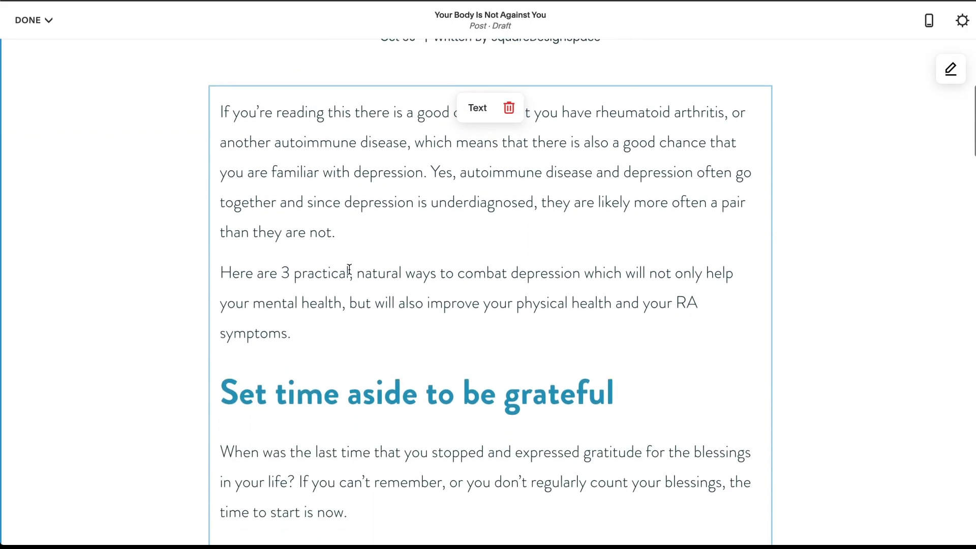
pyautogui.scroll(-5, 478, 274)
pyautogui.scroll(10, 478, 275)
# Step: Insert a Social Links block above the post's first paragraph, keeping the Facebook, Twitter and Instagram accounts
pyautogui.scroll(-3, 479, 274)
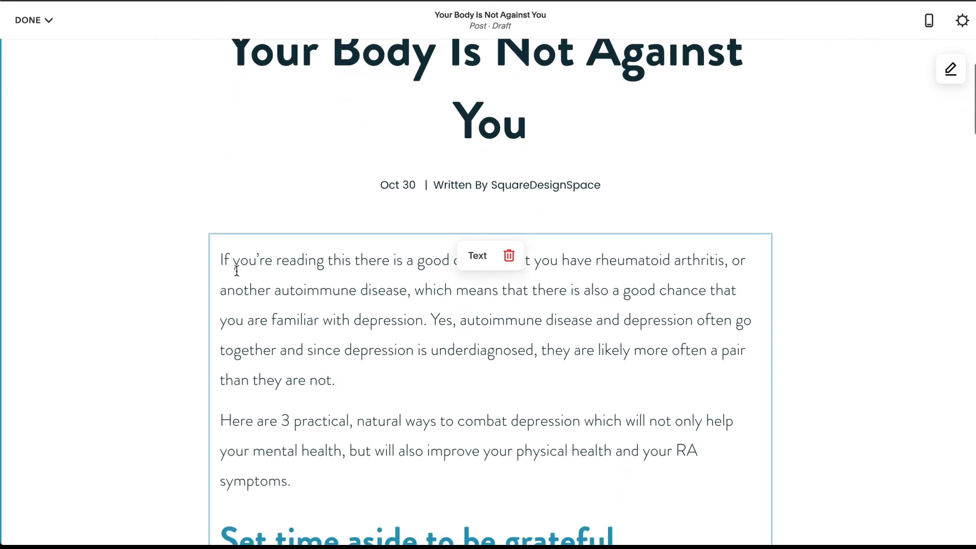
pyautogui.click(208, 234)
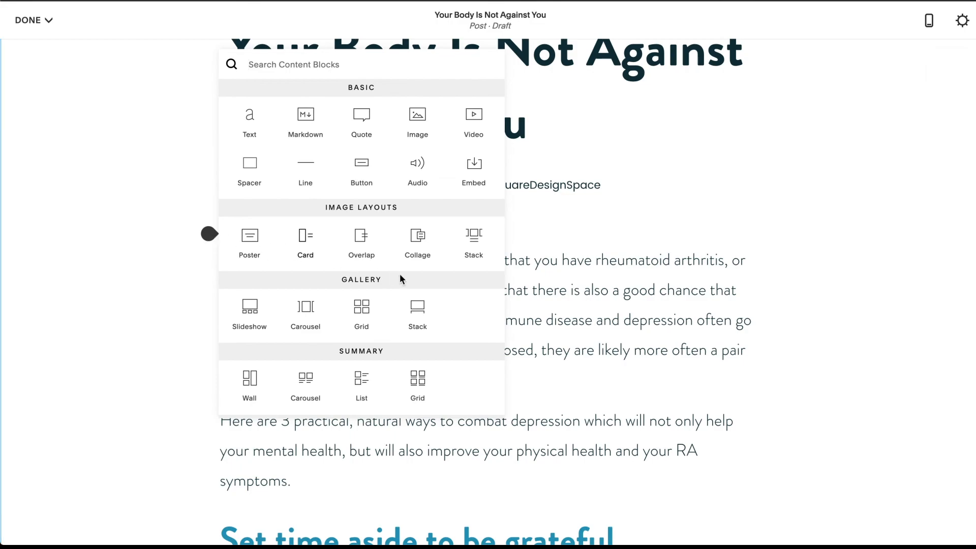
pyautogui.scroll(-1, 450, 319)
pyautogui.scroll(-8, 452, 324)
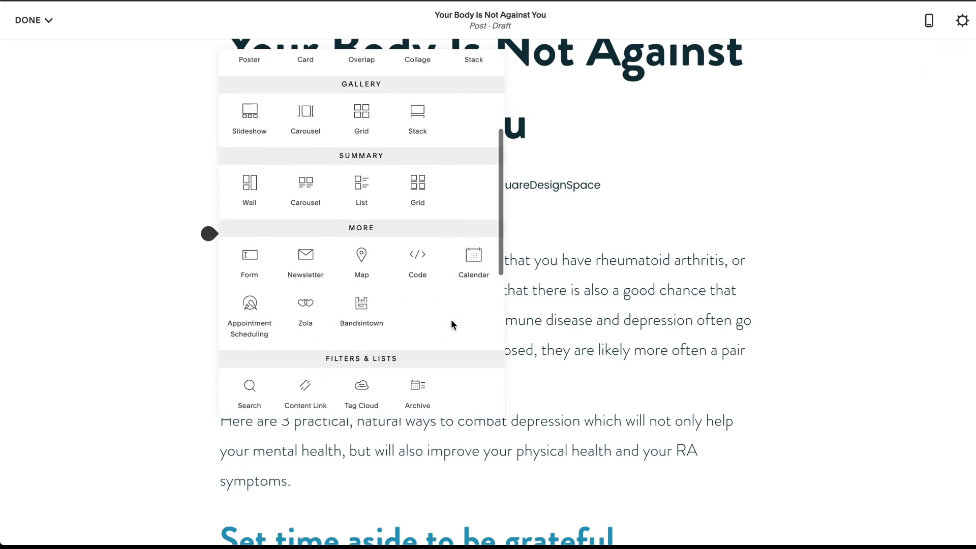
pyautogui.scroll(-2, 453, 326)
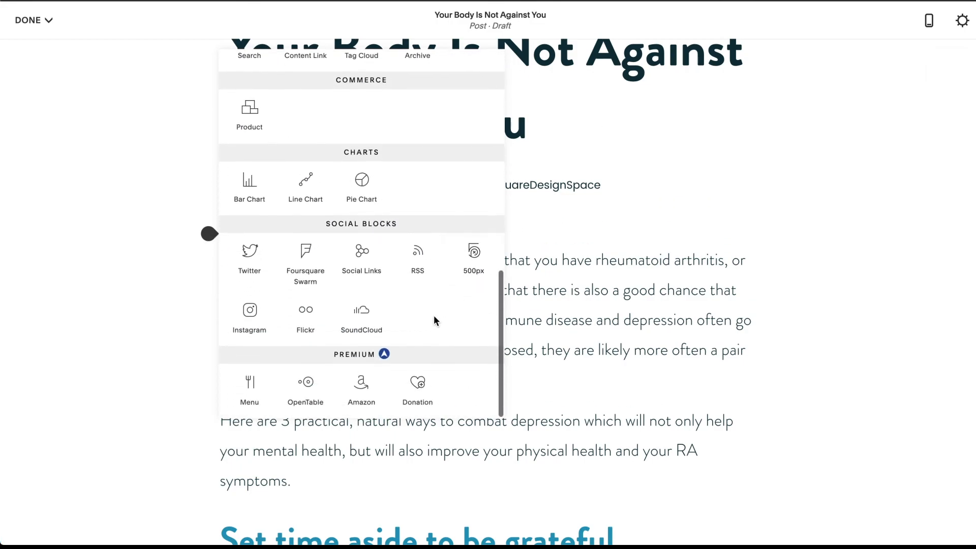
pyautogui.click(370, 262)
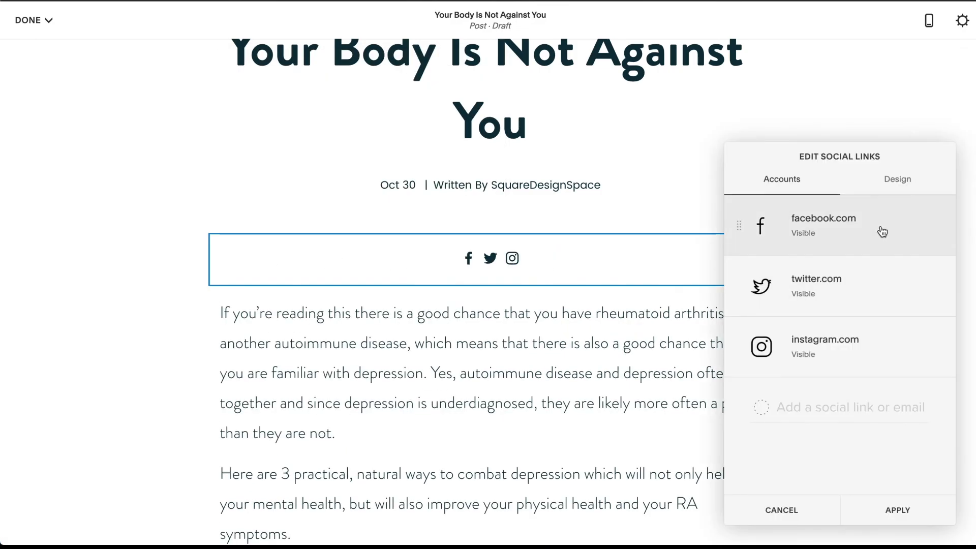
pyautogui.click(914, 508)
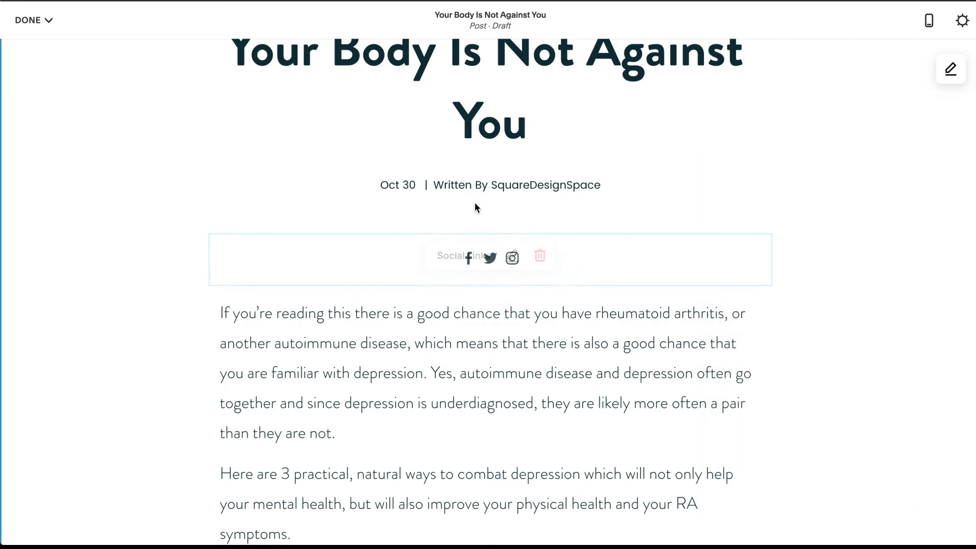
# Step: Examine the content blocks available for insertion between the social links and the first paragraph without adding one
pyautogui.scroll(2, 450, 329)
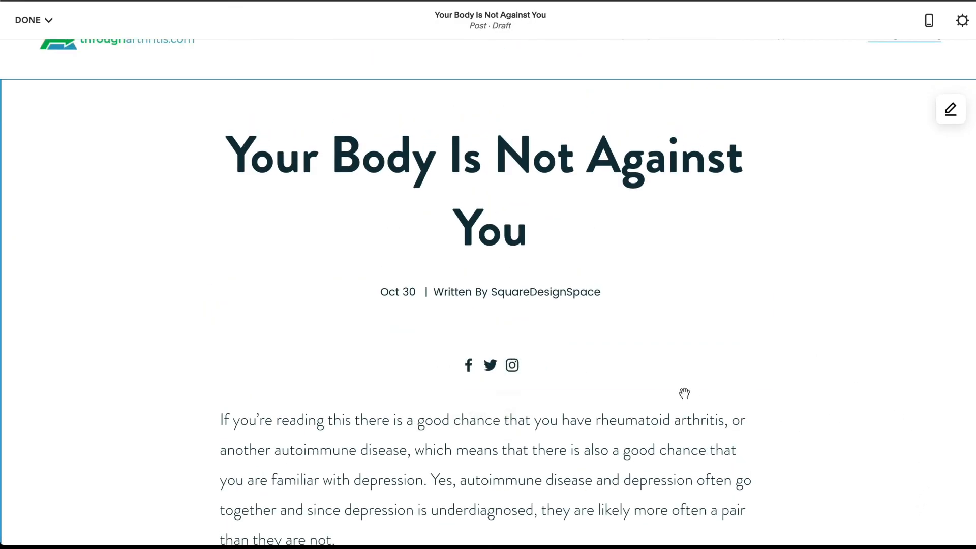
pyautogui.scroll(-3, 707, 394)
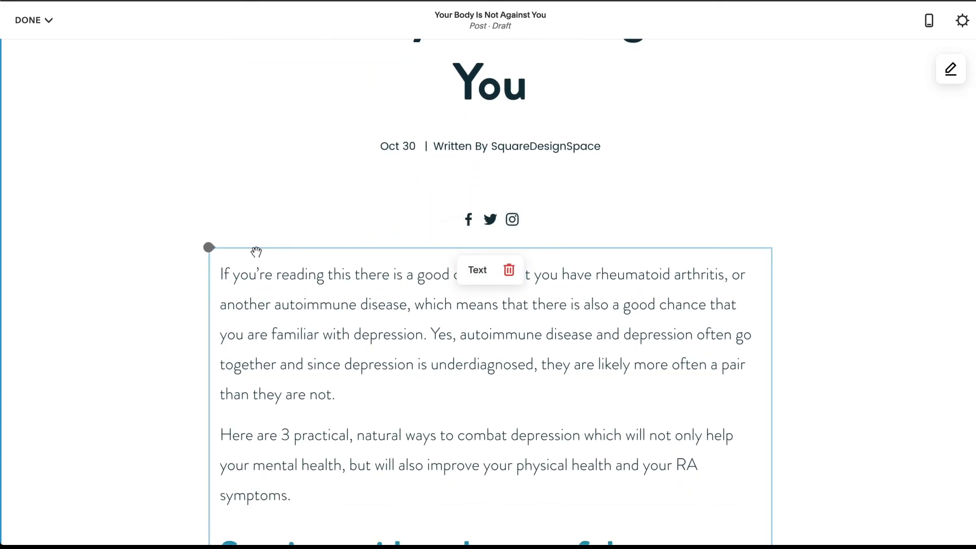
pyautogui.moveTo(213, 254)
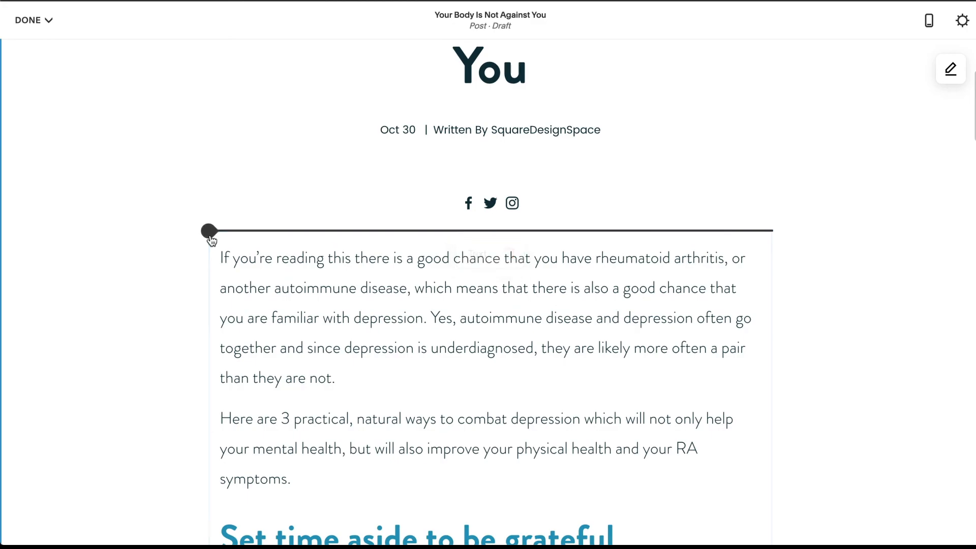
pyautogui.click(209, 232)
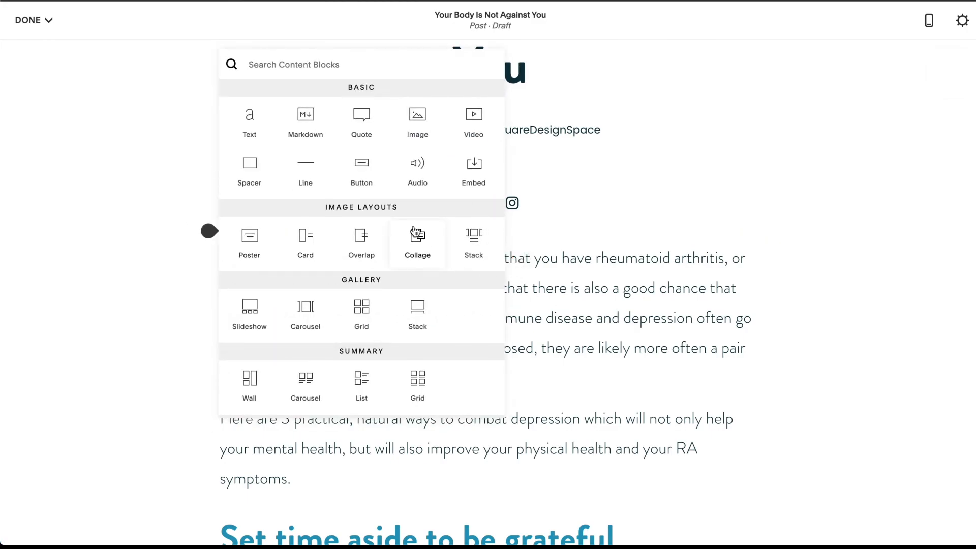
pyautogui.scroll(-3, 437, 258)
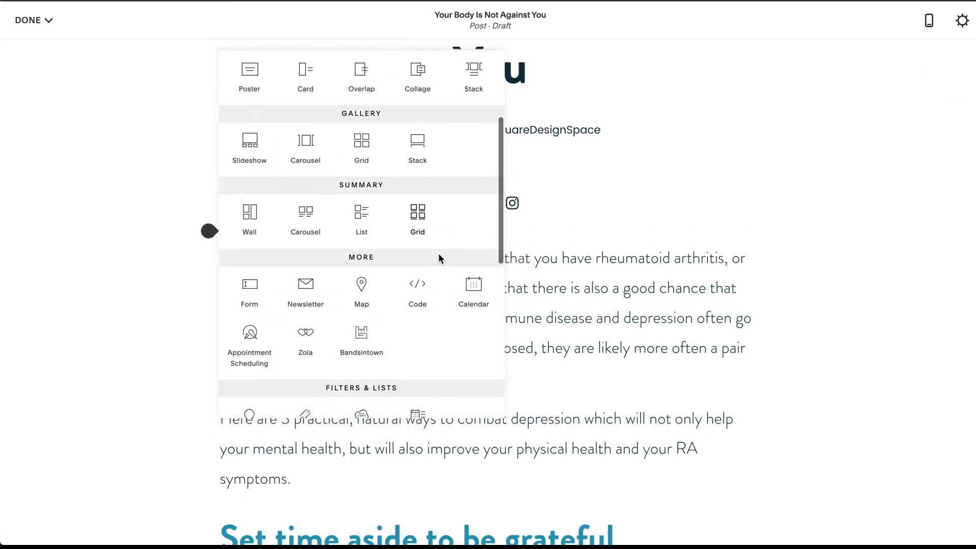
pyautogui.scroll(-2, 441, 259)
pyautogui.scroll(-3, 441, 257)
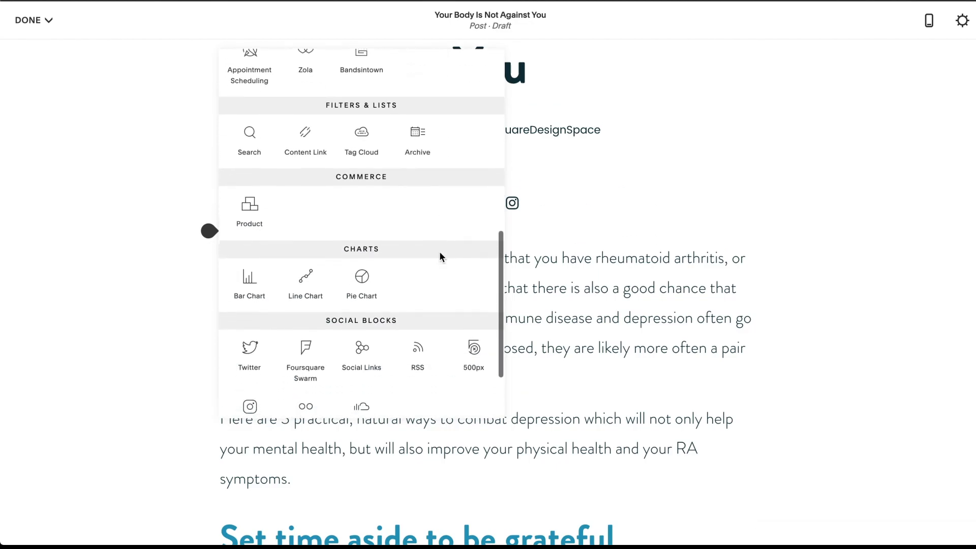
pyautogui.scroll(5, 440, 254)
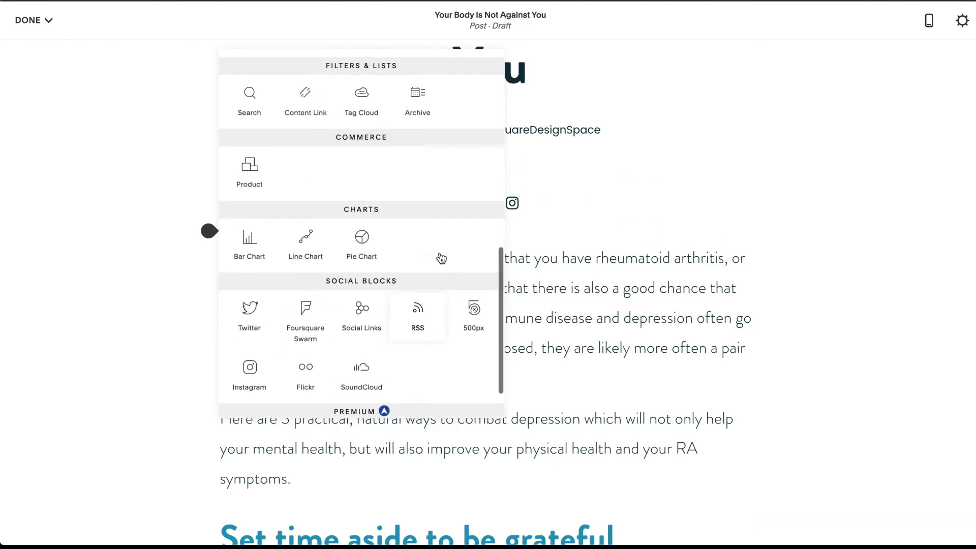
pyautogui.click(804, 173)
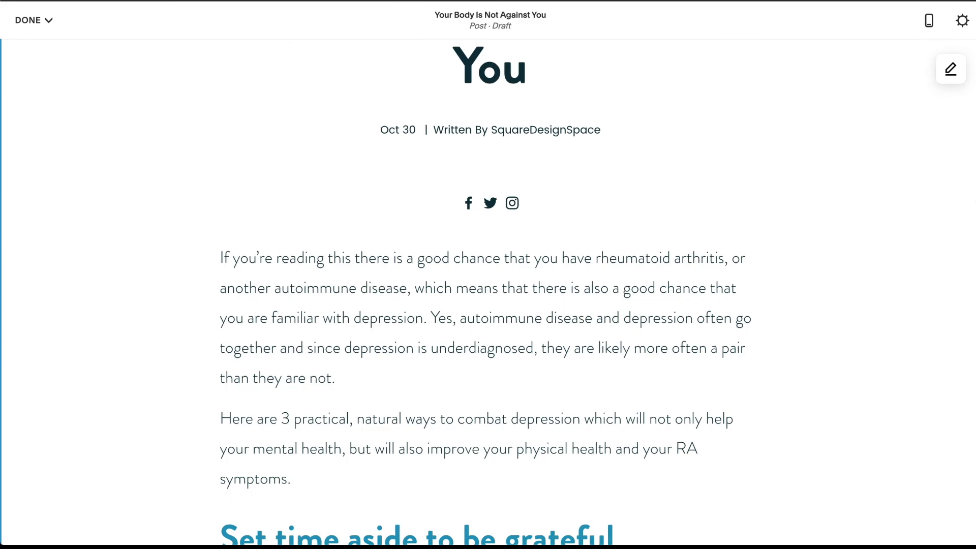
# Step: Open the options for saving or publishing the blog post draft
pyautogui.scroll(5, 466, 226)
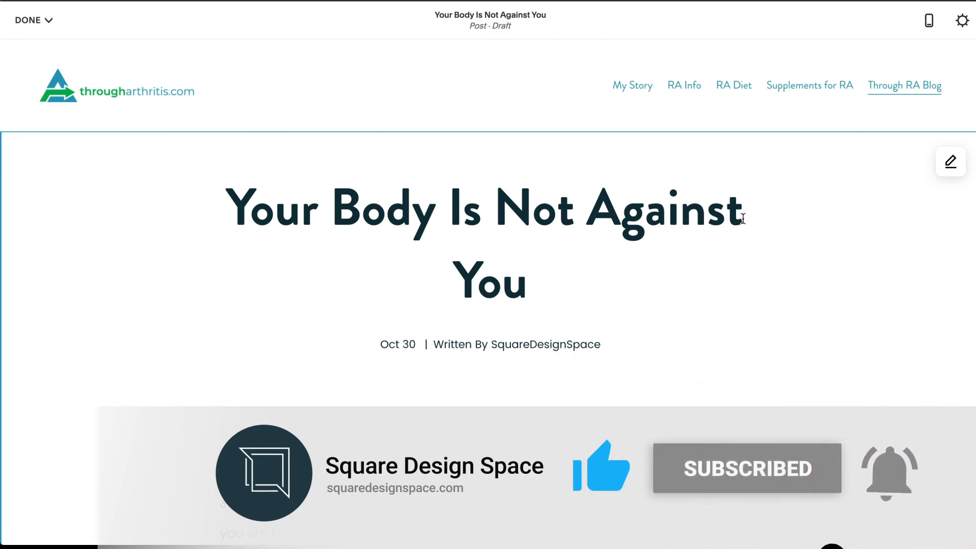
pyautogui.moveTo(755, 206); pyautogui.dragTo(720, 206)
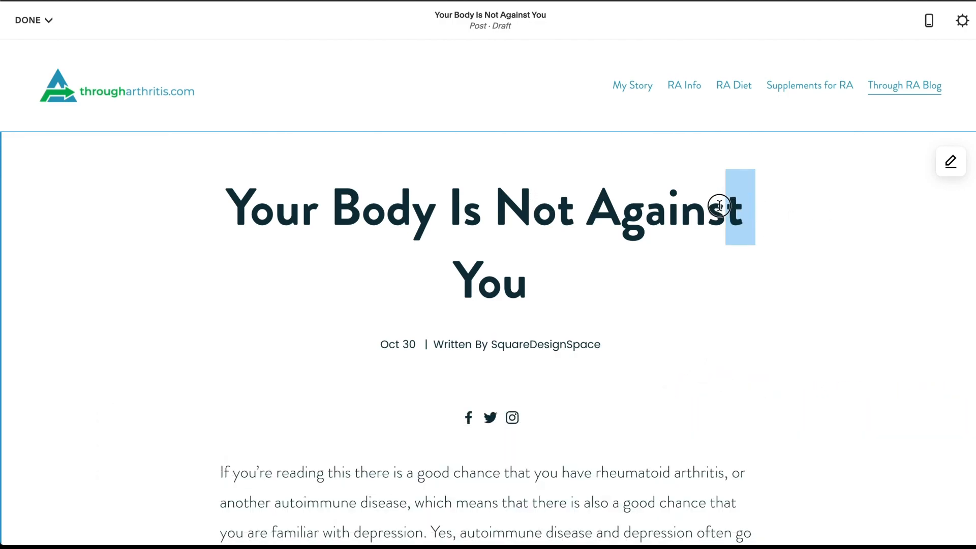
pyautogui.click(792, 204)
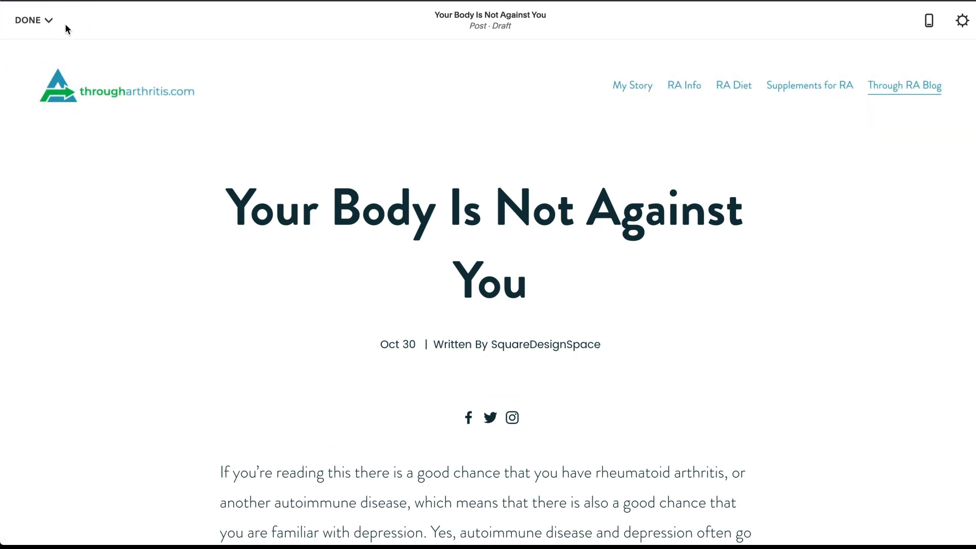
pyautogui.click(35, 21)
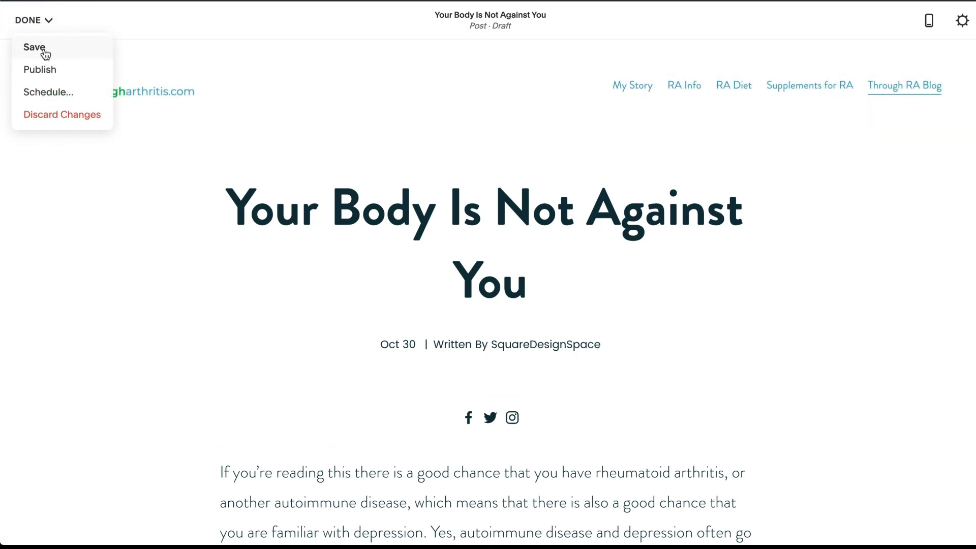